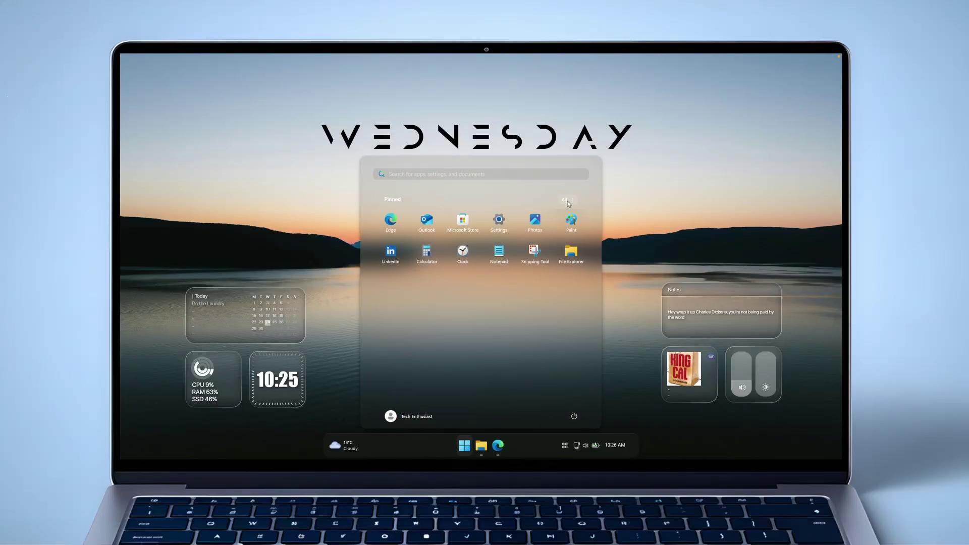
Step: Look through the full app list in the Start menu and view the widgets on the customized desktop
click(567, 201)
scroll(528, 277, down, 3)
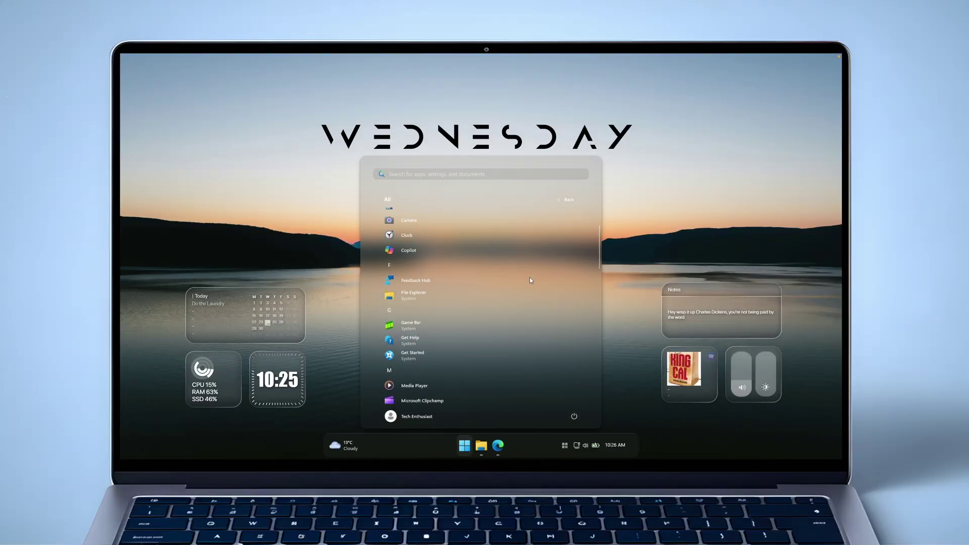
click(616, 340)
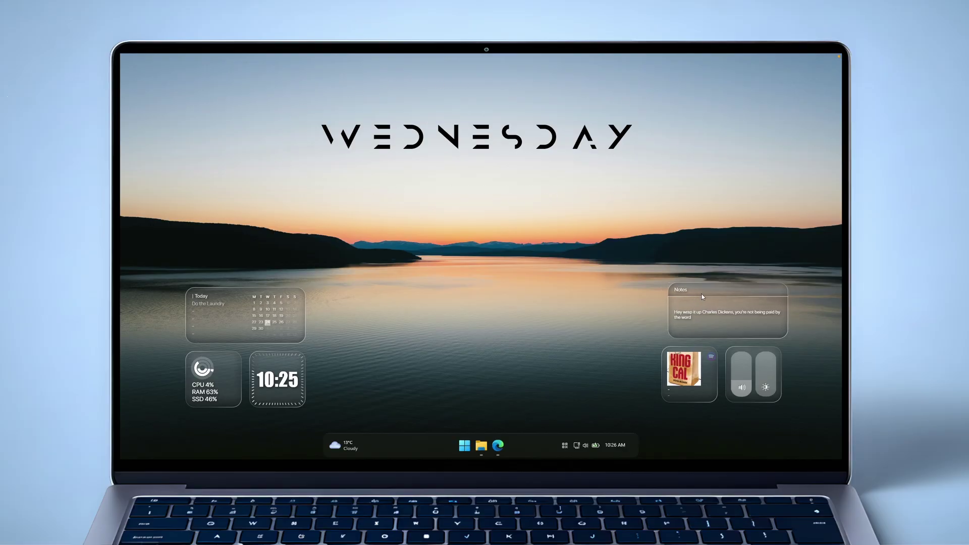
mouse_move(693, 358)
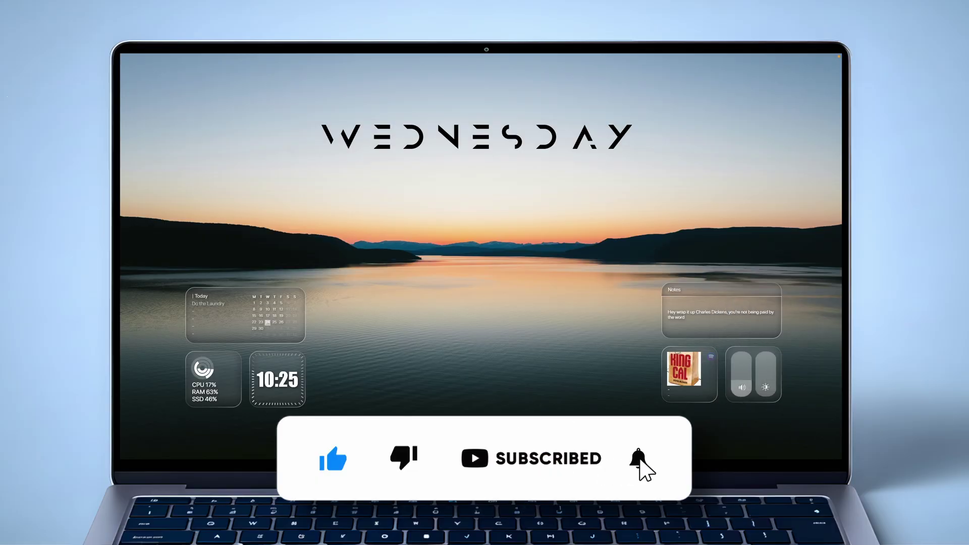
key(super)
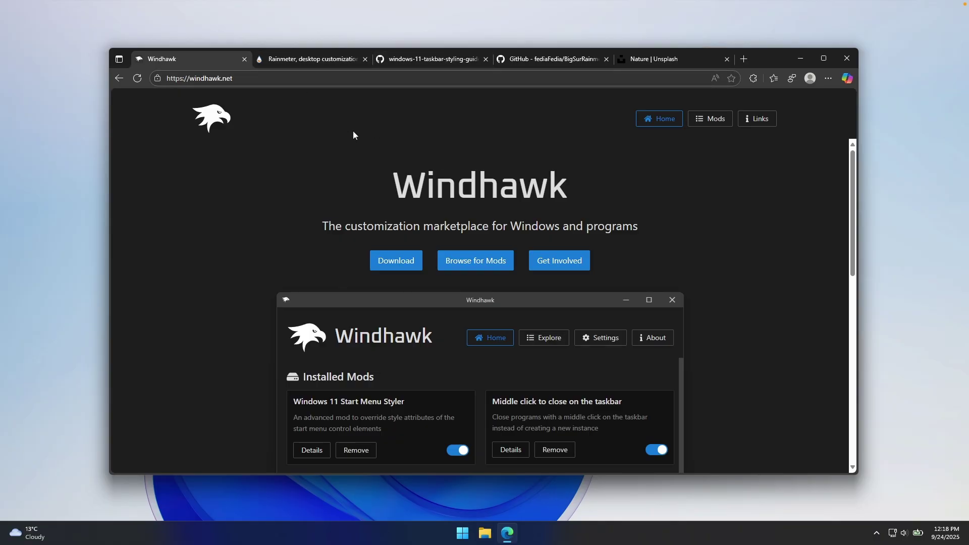
Step: Download the Windhawk installer from windhawk.net and run windhawk_setup from the Downloads folder
click(409, 263)
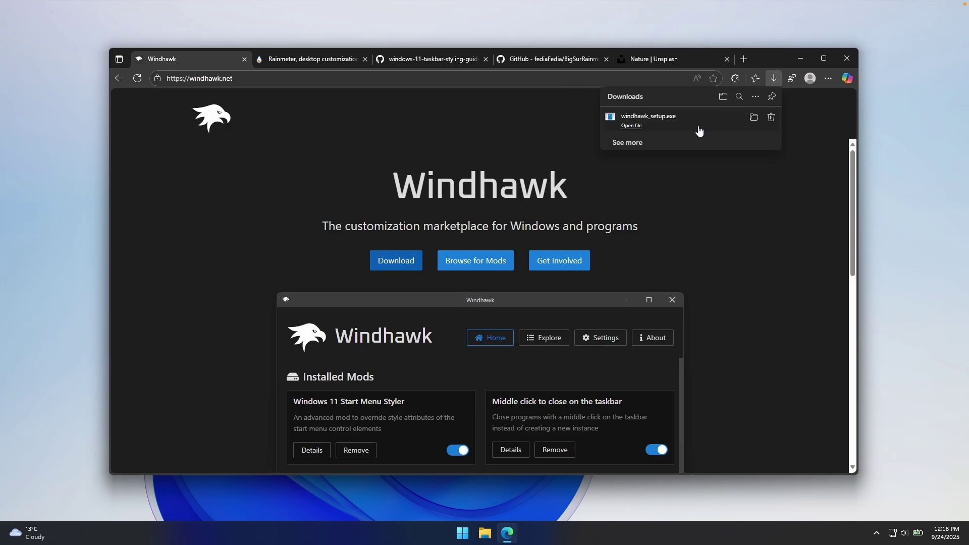
click(754, 118)
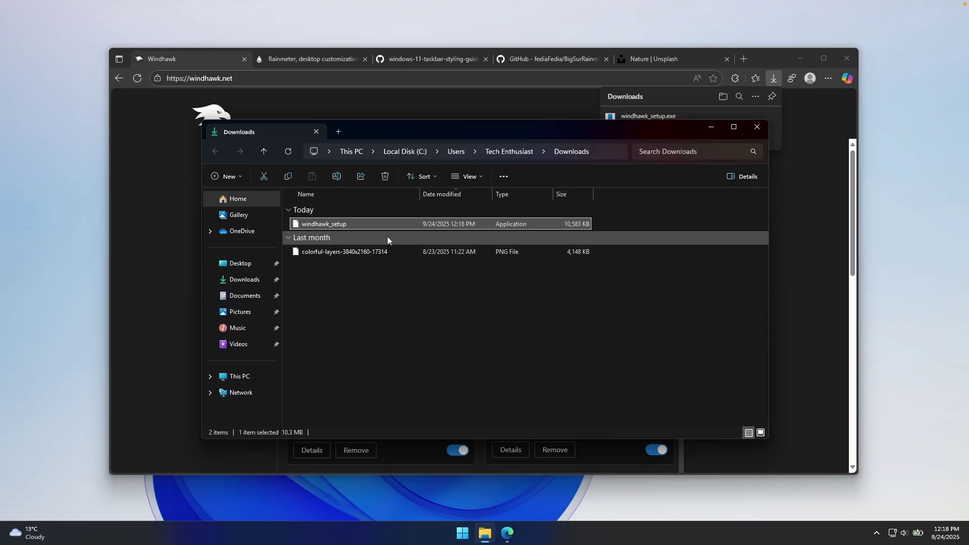
double_click(366, 226)
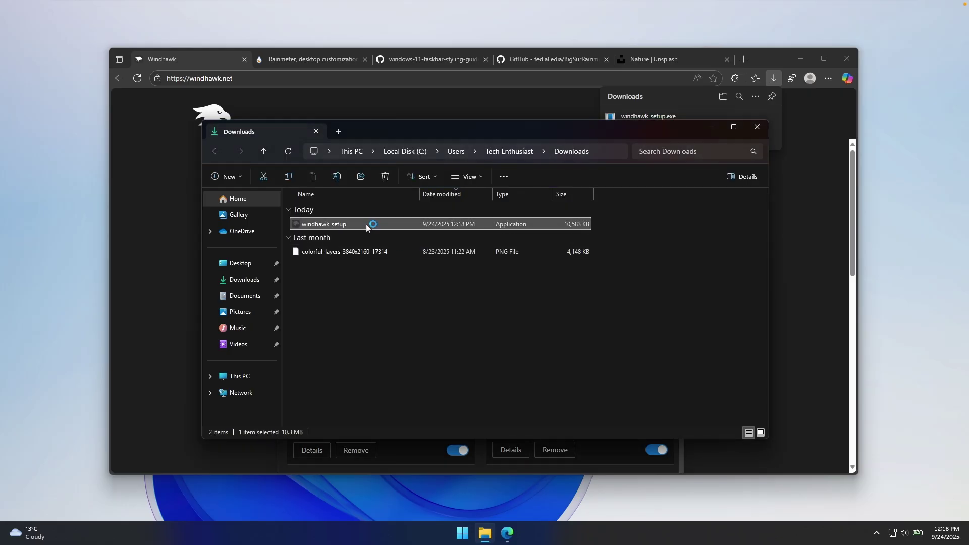
Step: Install Windhawk with the standard installation, the default components and the destination folder C:\Program Files\Windhawk, allowing it to make changes to the device
click(488, 288)
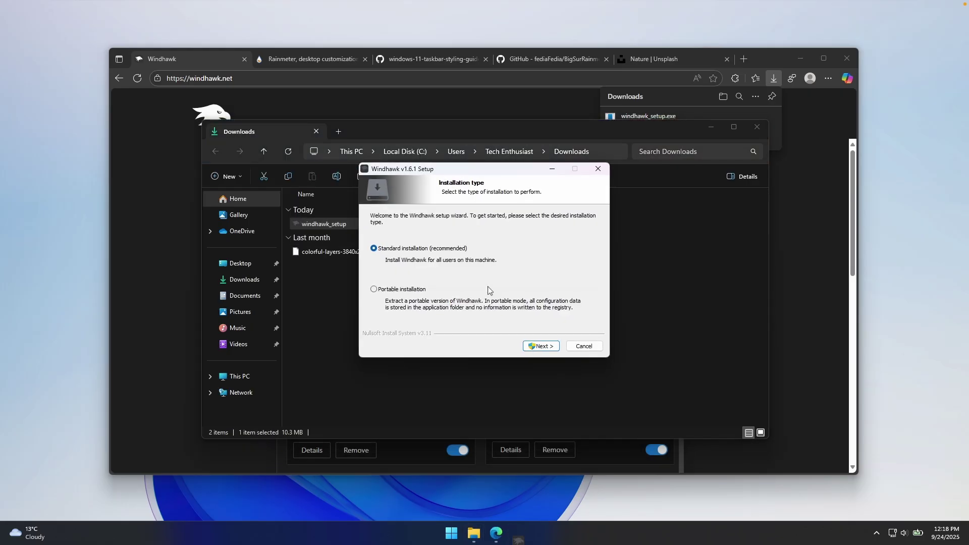
click(536, 347)
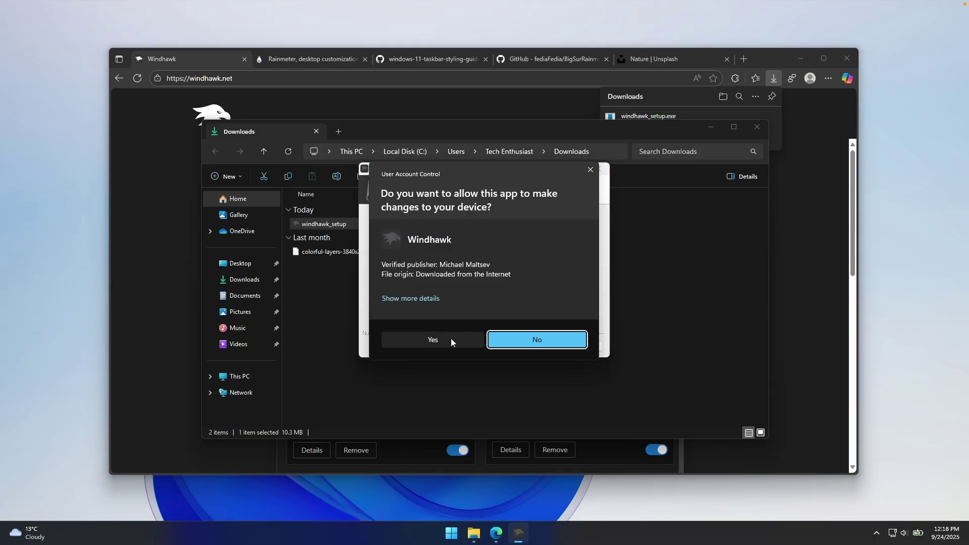
click(449, 338)
click(545, 349)
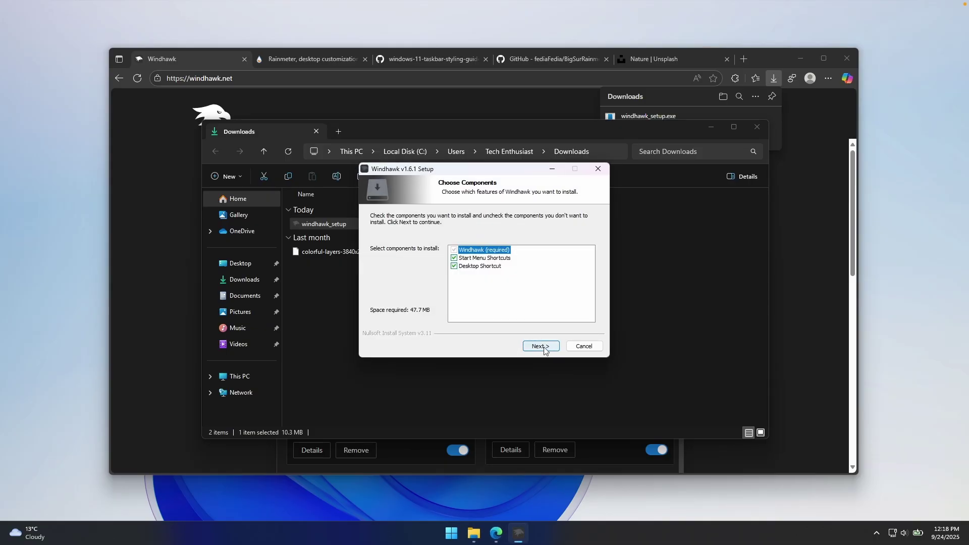
click(545, 349)
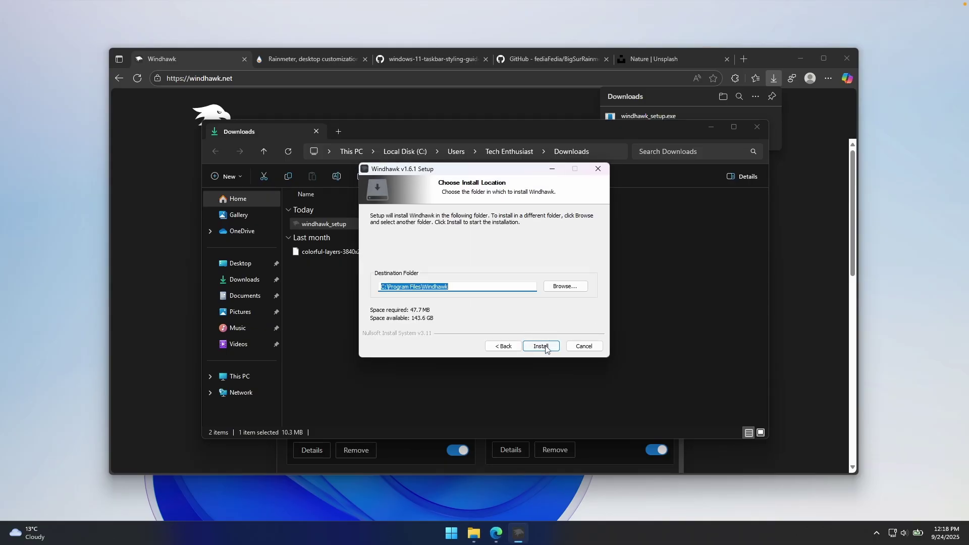
click(542, 346)
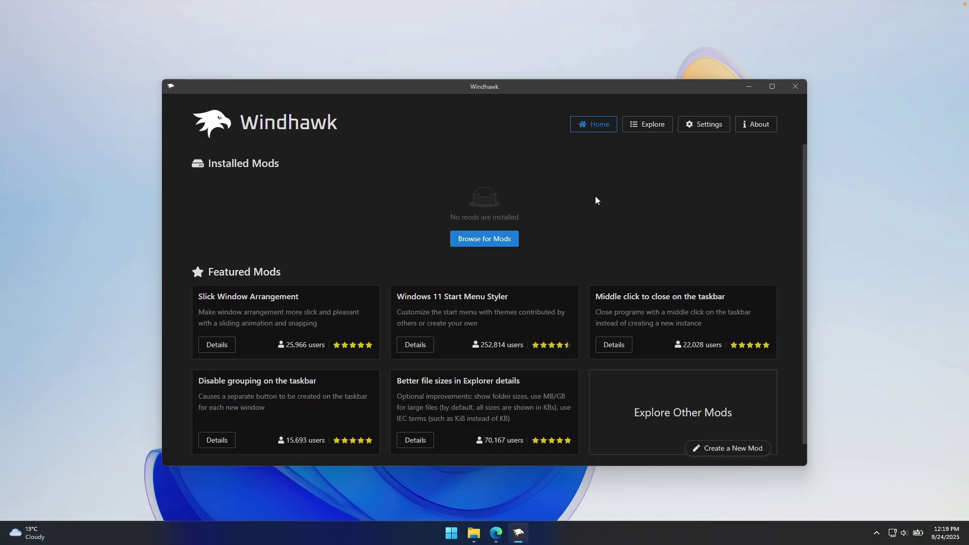
Step: Examine the default look of the Start menu and the notification center before applying any mods
click(460, 540)
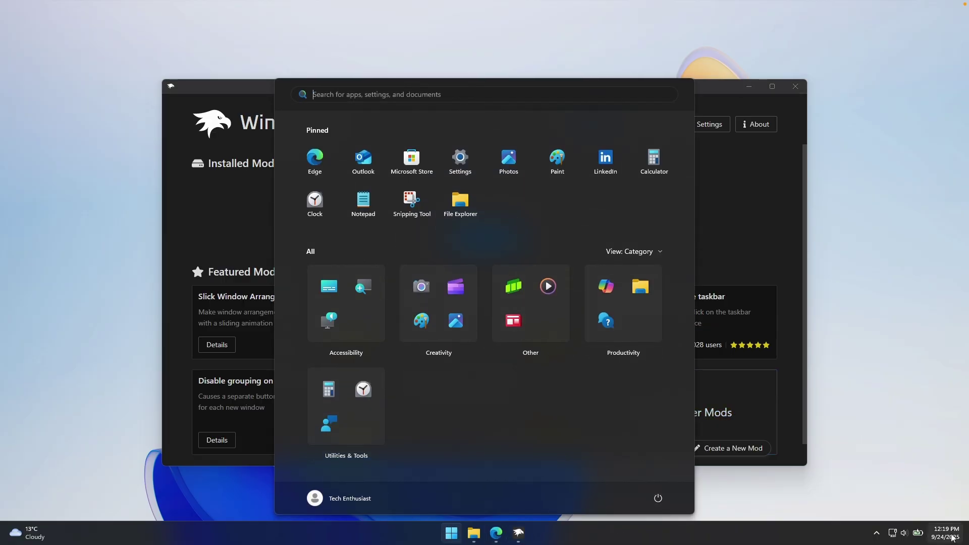
click(952, 539)
click(712, 248)
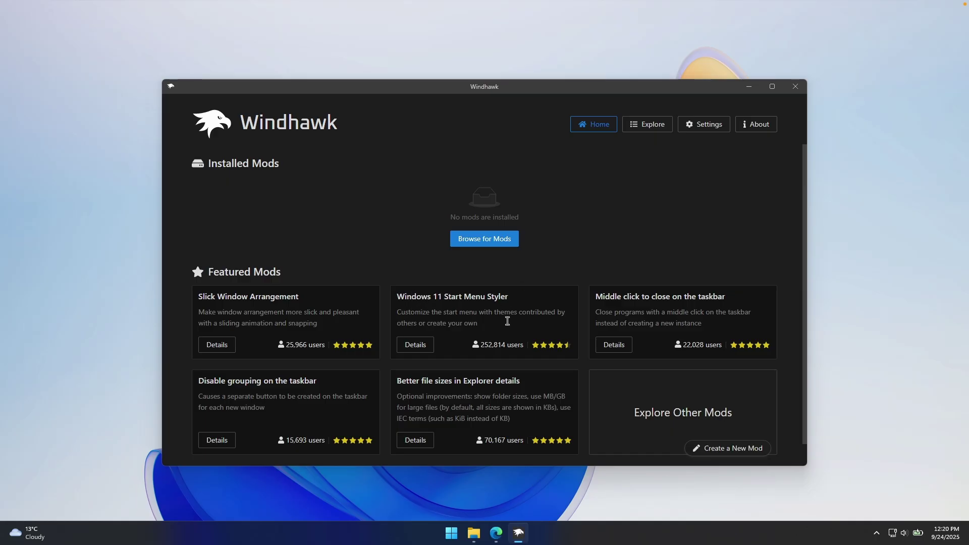
Step: Install the Windows 11 Start Menu Styler mod from the featured mods and accept the installation
click(452, 297)
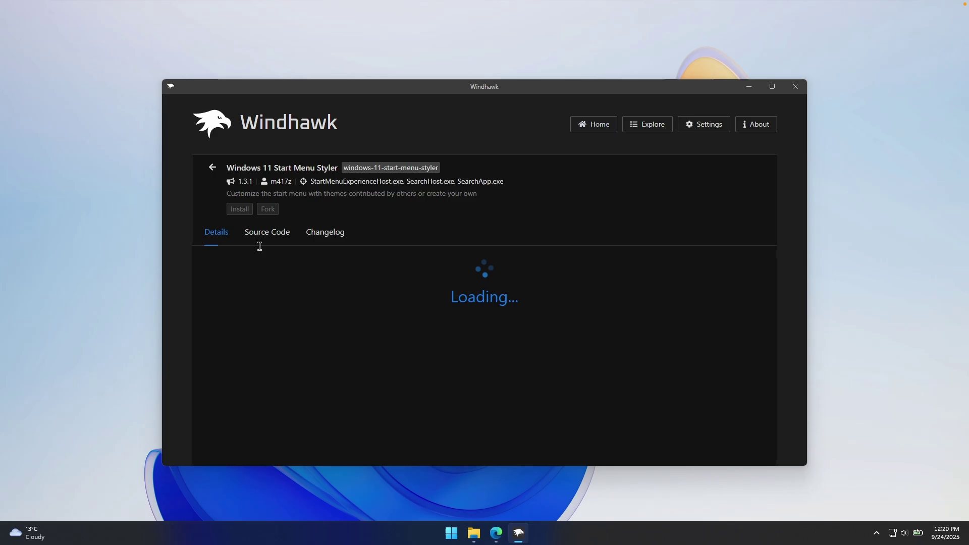
click(240, 209)
click(534, 348)
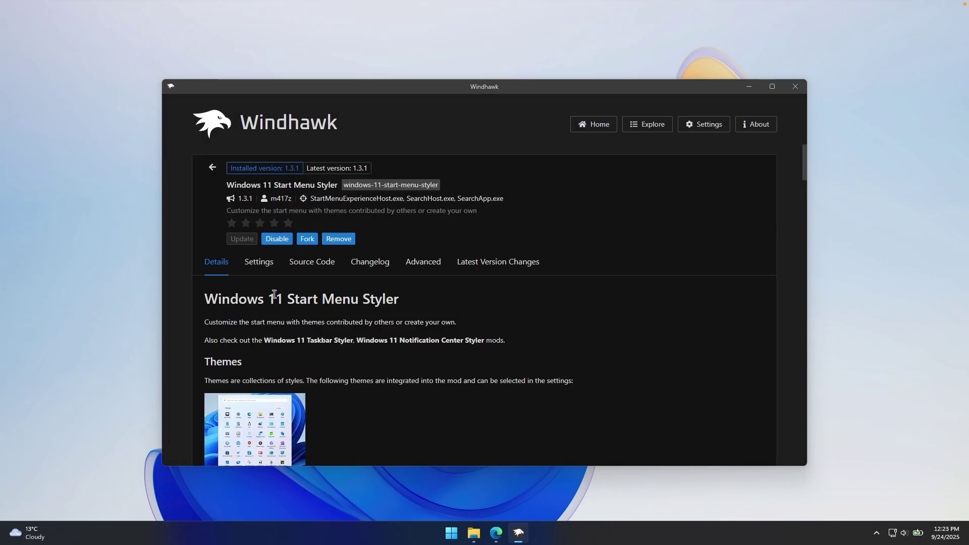
Step: Set the Start Menu Styler theme to TranslucentStartMenu, disable the new start menu layout and save the mod's settings
click(258, 262)
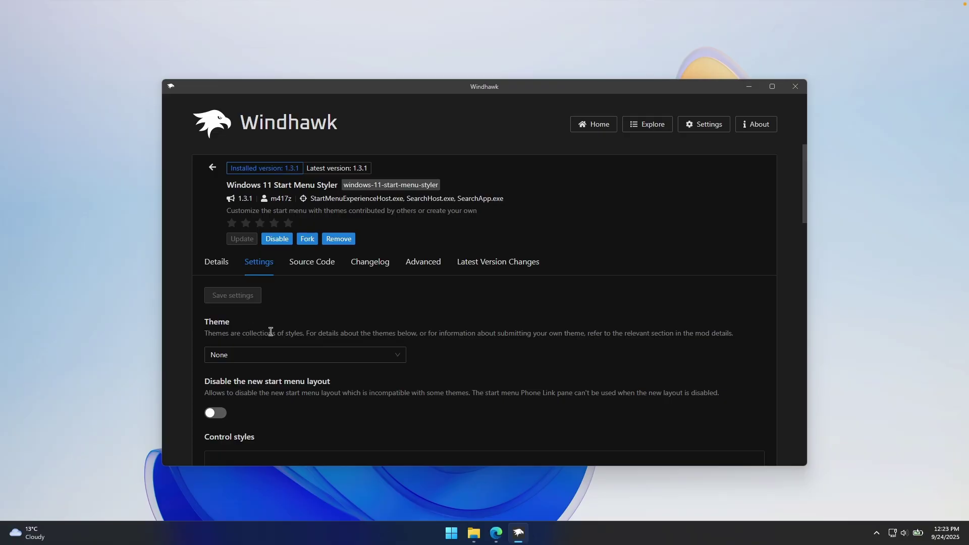
click(309, 357)
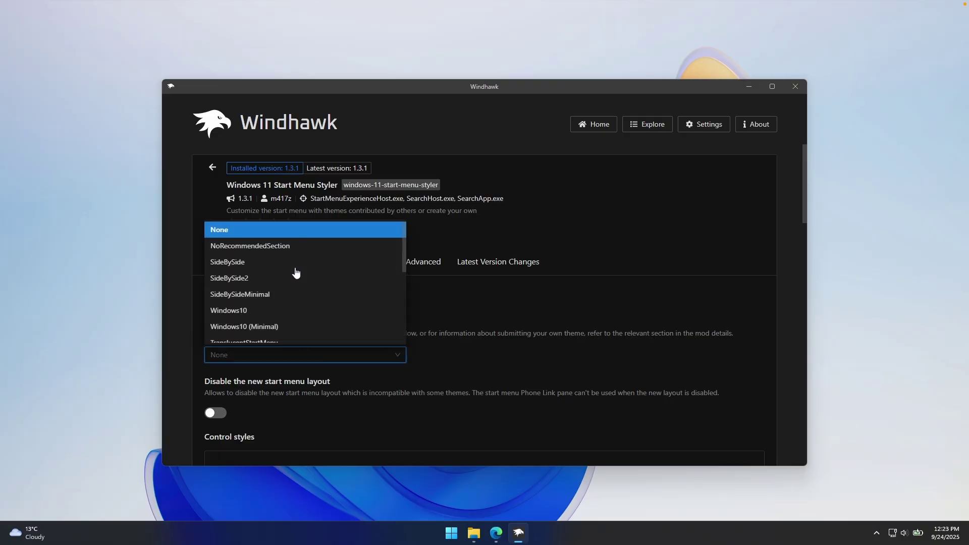
scroll(298, 267, down, 1)
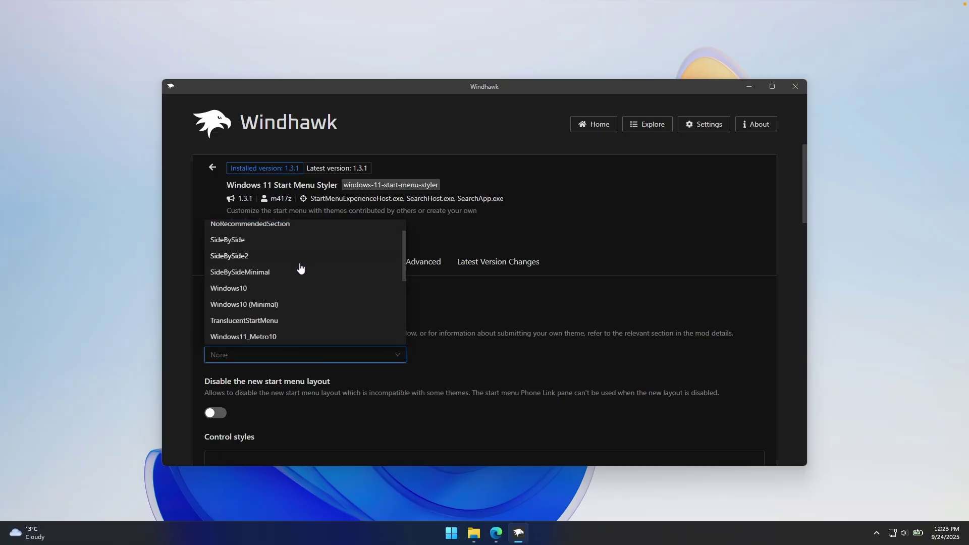
click(274, 319)
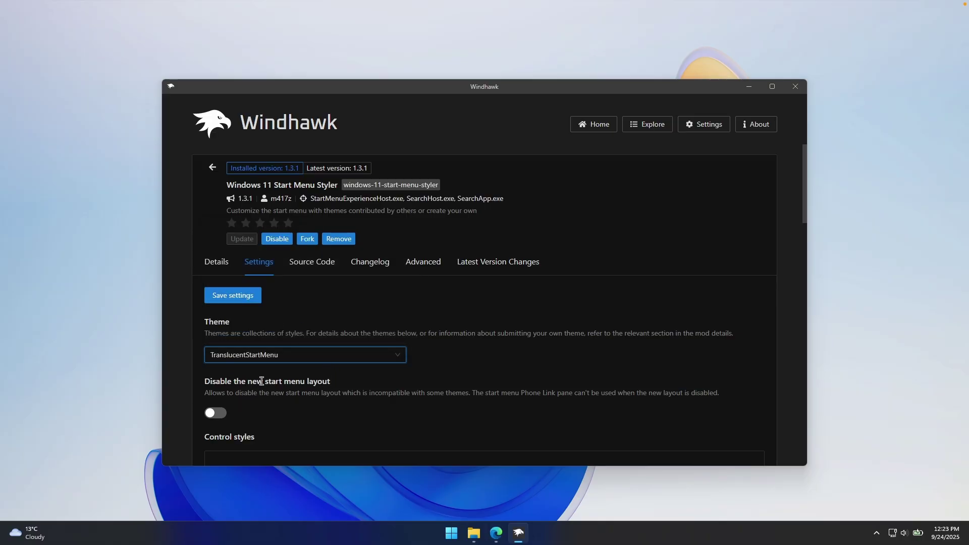
click(217, 413)
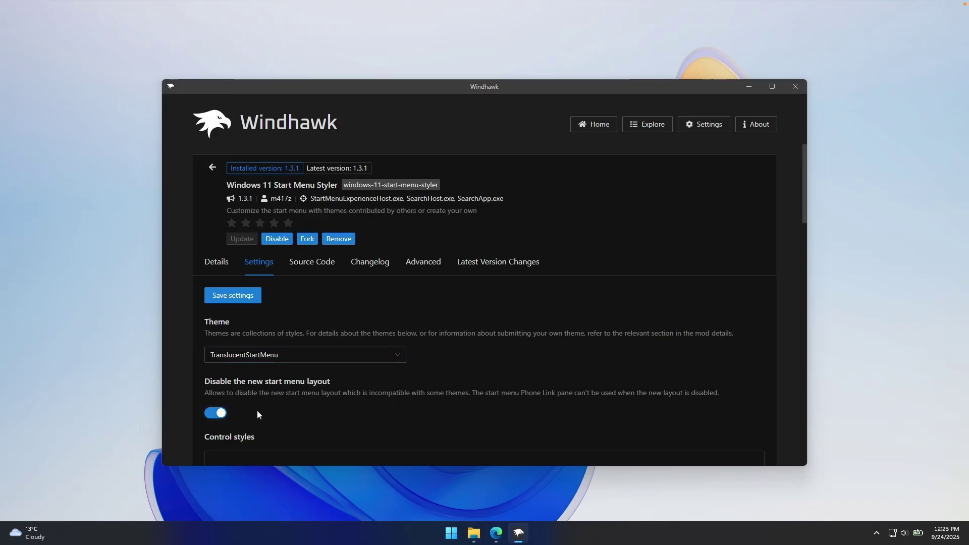
click(239, 298)
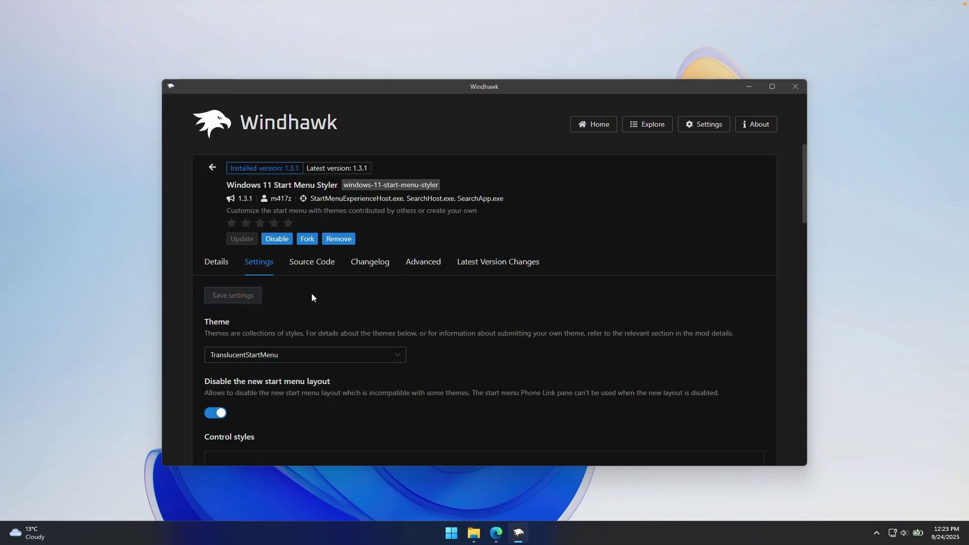
Step: Minimize Windhawk and check the restyled Start menu, including its full app list
click(749, 92)
click(451, 532)
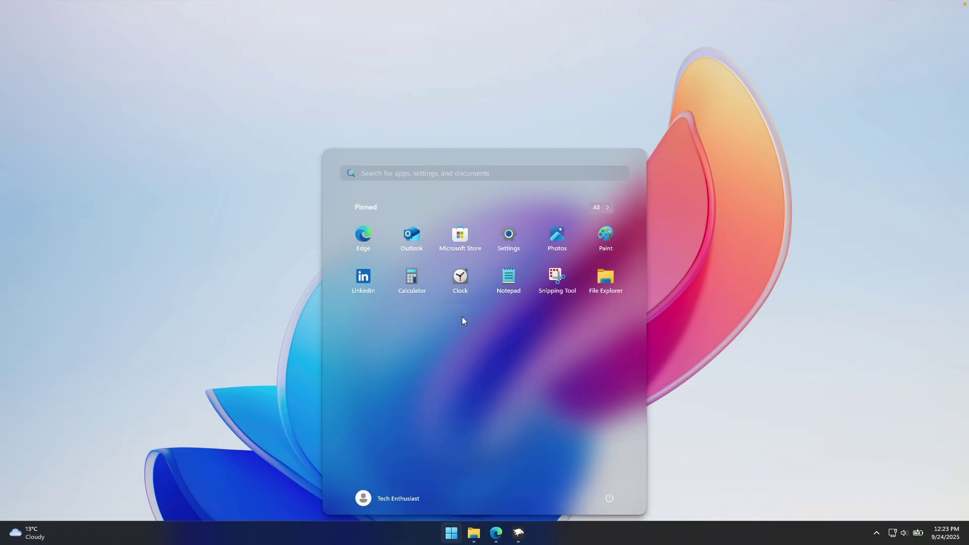
click(600, 207)
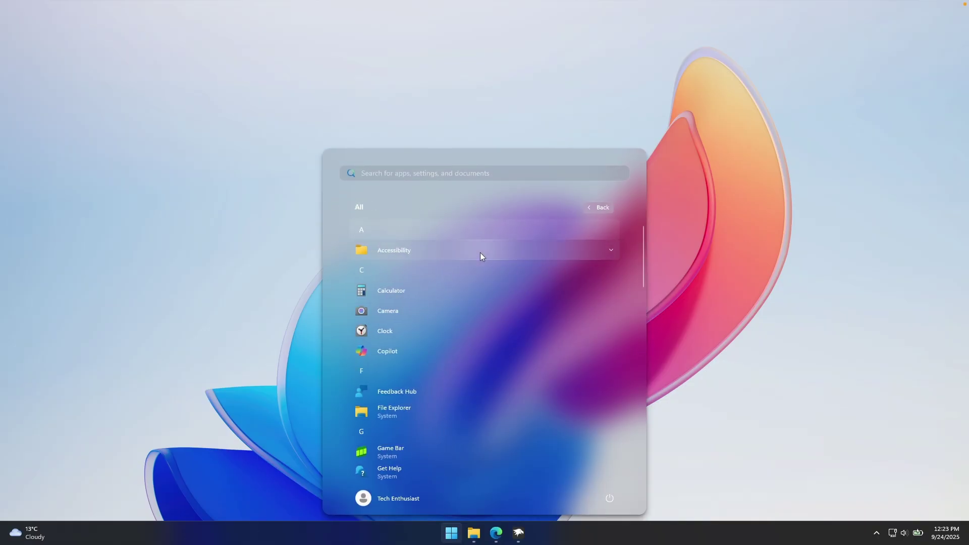
scroll(468, 341, down, 3)
scroll(468, 338, down, 3)
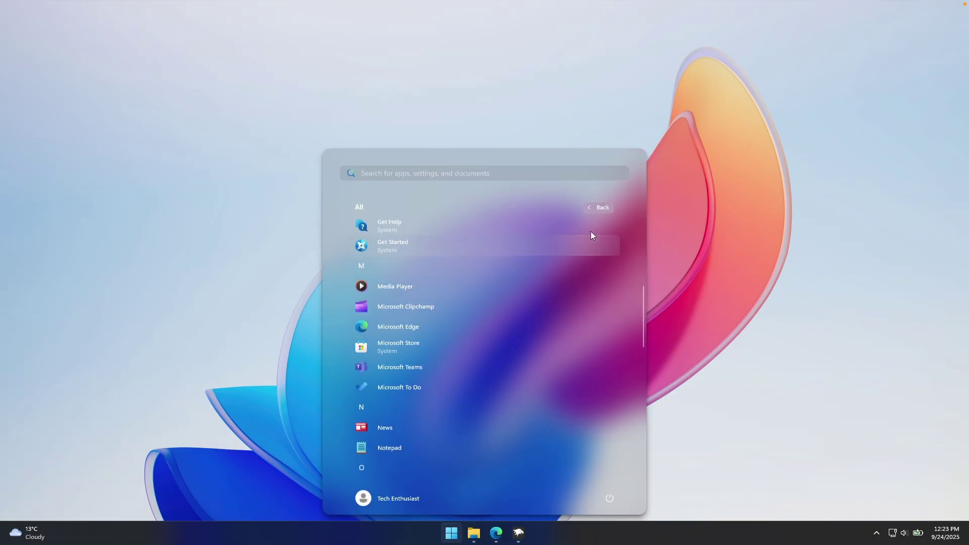
click(601, 207)
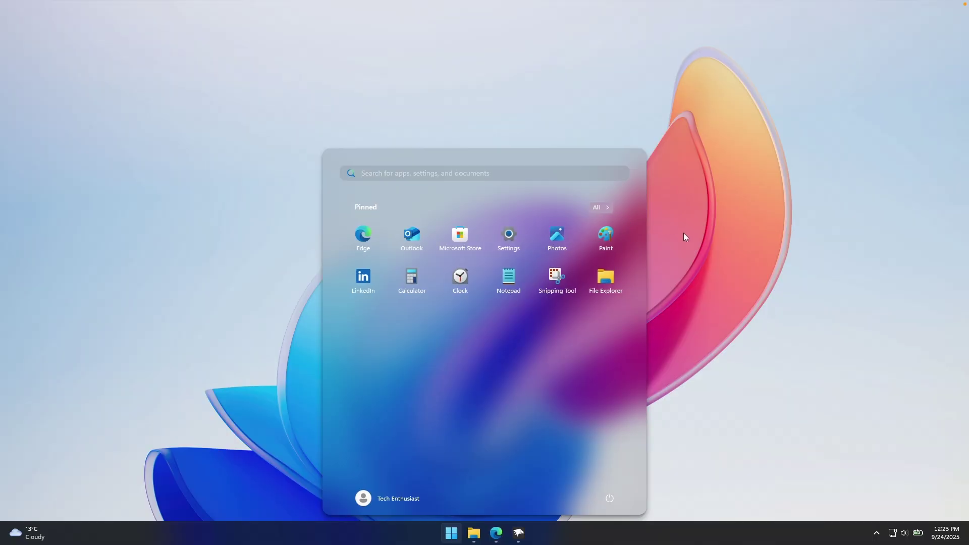
Step: Return to Windhawk's home page and install the Windows 11 Taskbar Styler mod
click(518, 534)
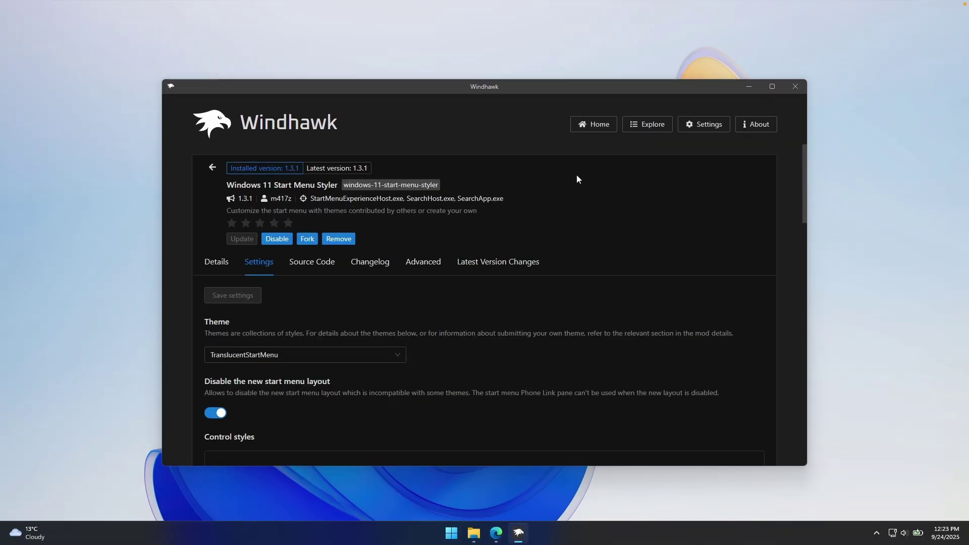
click(597, 127)
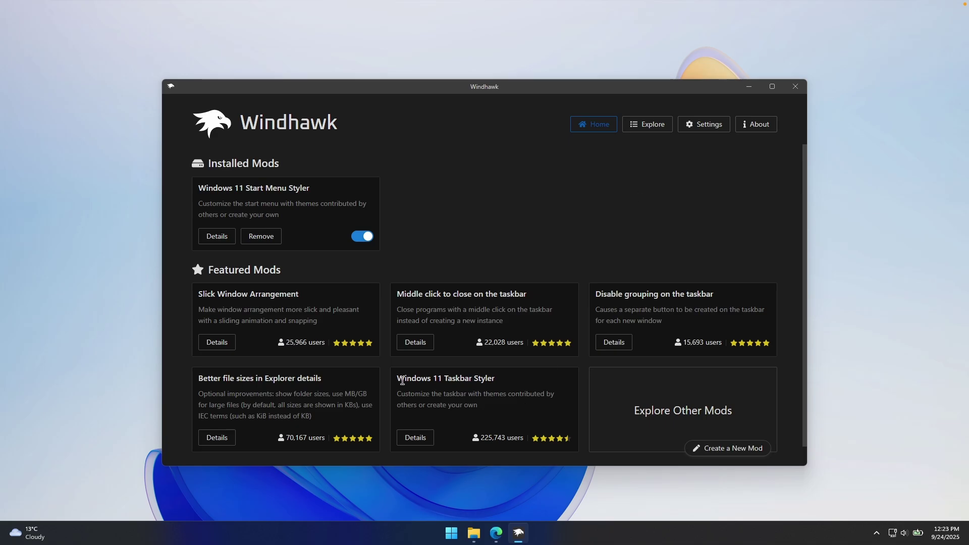
click(424, 438)
click(240, 208)
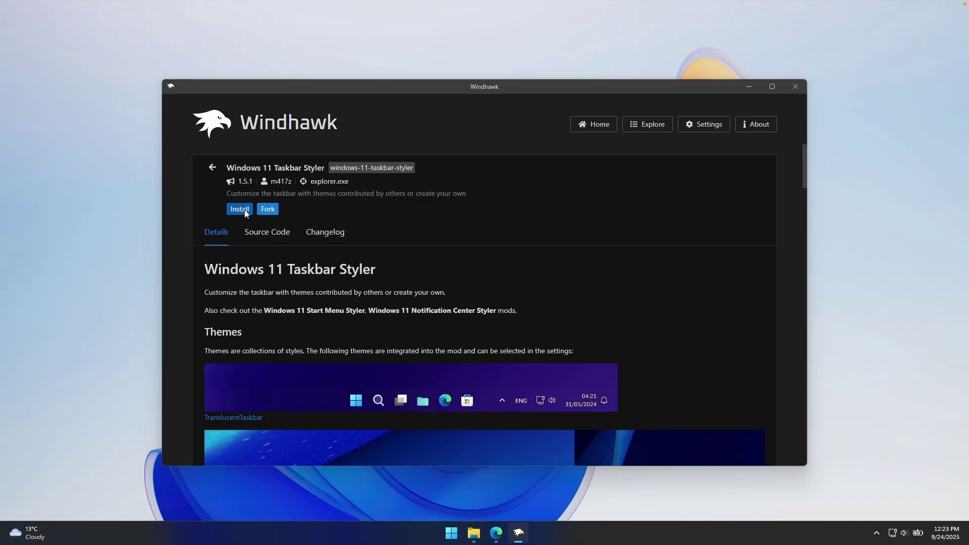
click(567, 365)
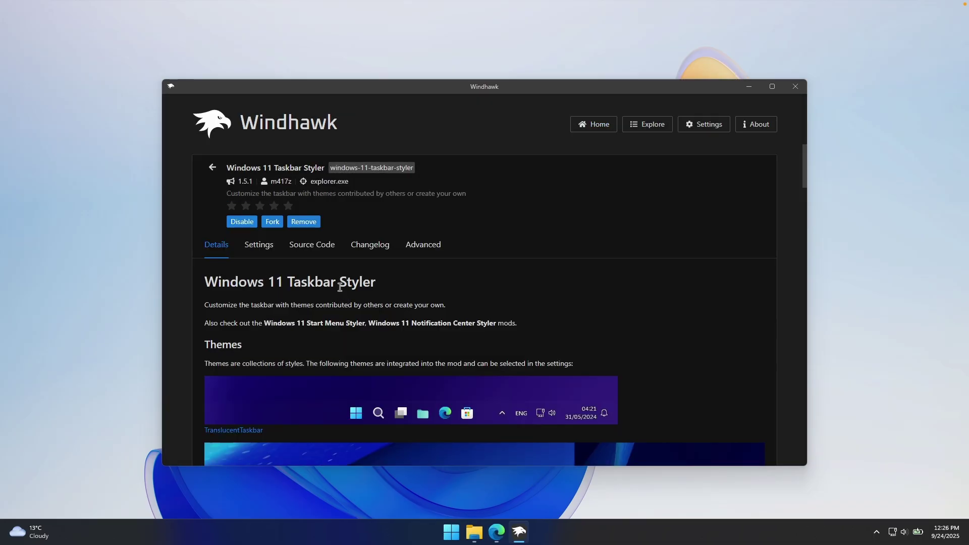
Step: Set the Taskbar Styler theme to WindowGlass, save the mod's settings and open the Start menu to check the result
click(258, 247)
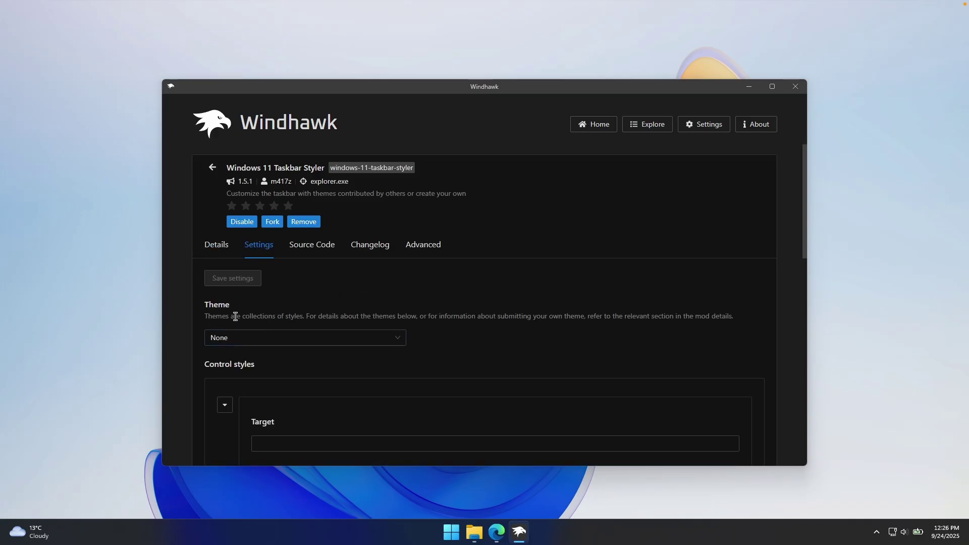
click(301, 341)
scroll(303, 283, down, 6)
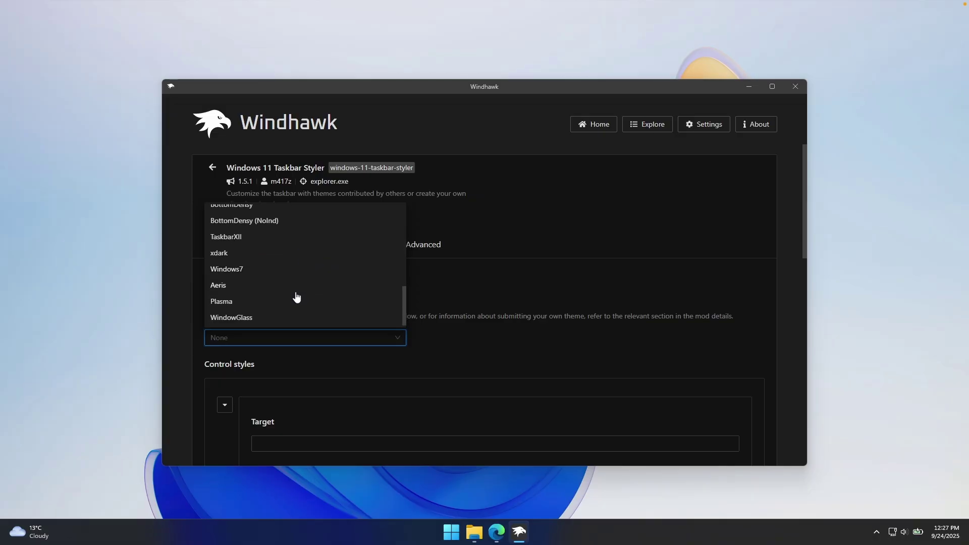
click(256, 322)
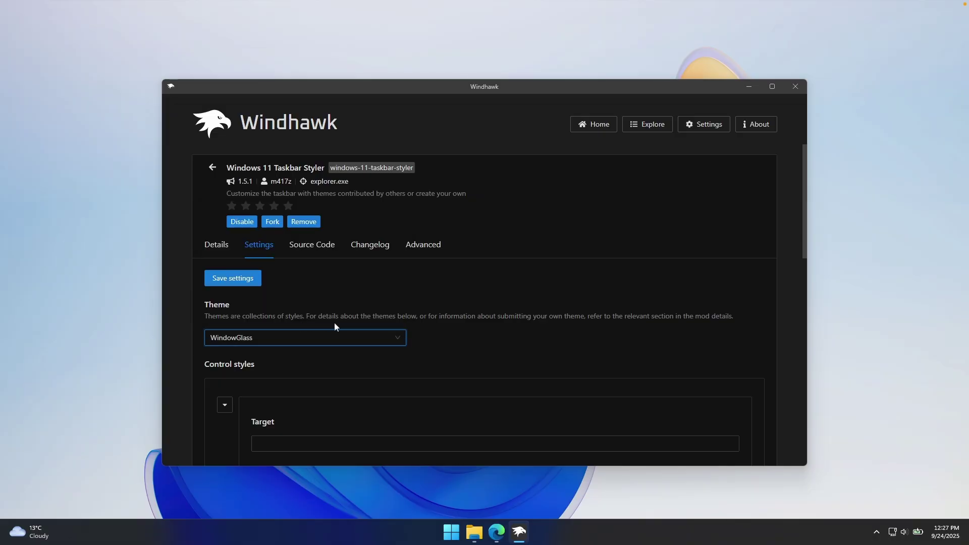
click(248, 281)
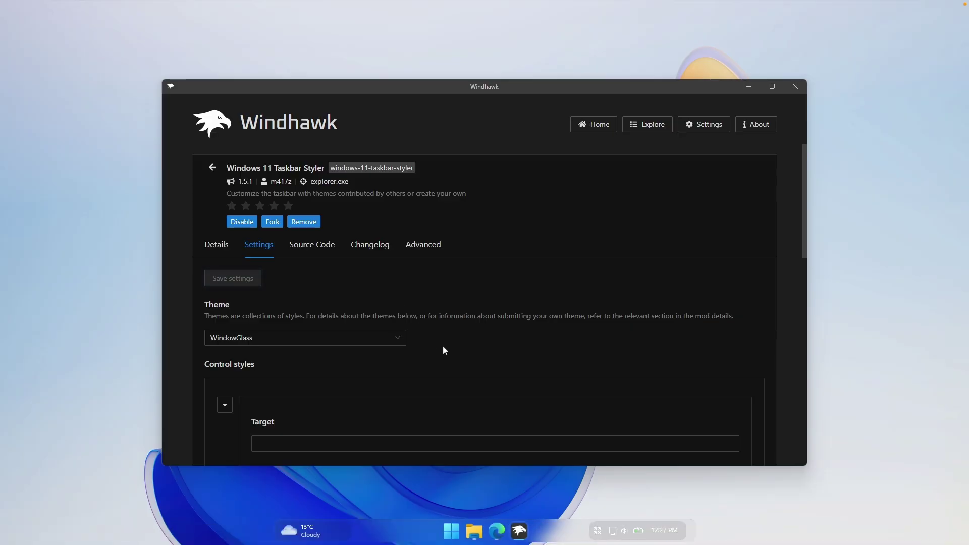
click(451, 532)
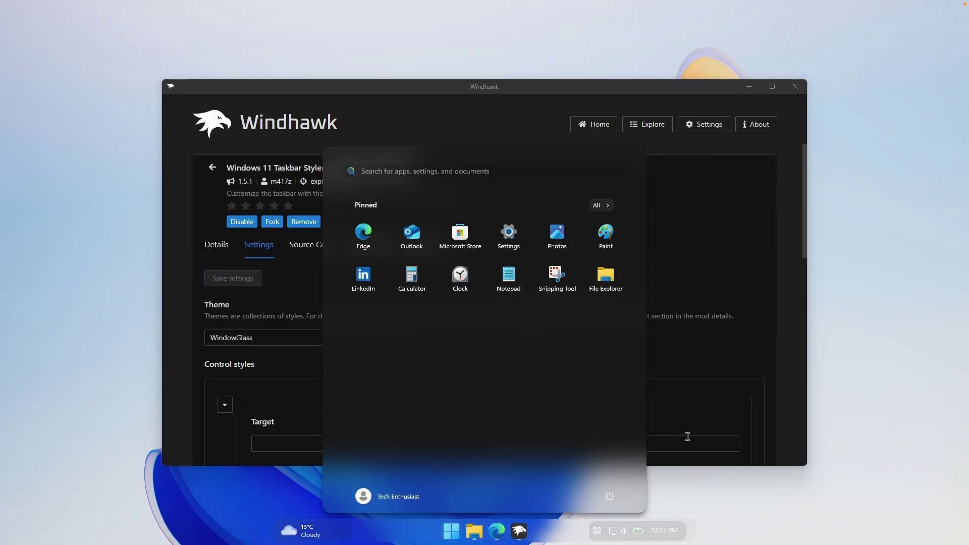
Step: Minimize Windhawk and check the restyled Start menu and taskbar against the desktop wallpaper
click(742, 89)
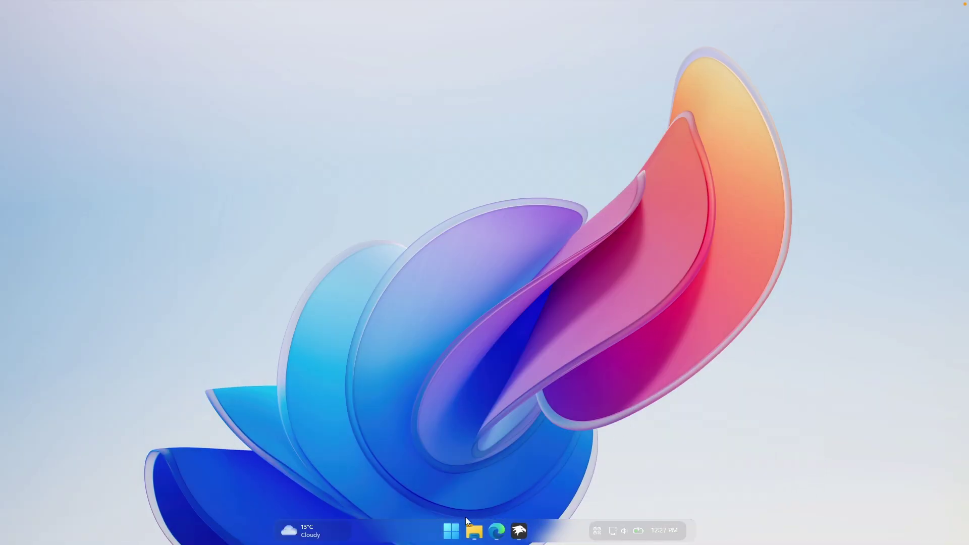
click(452, 530)
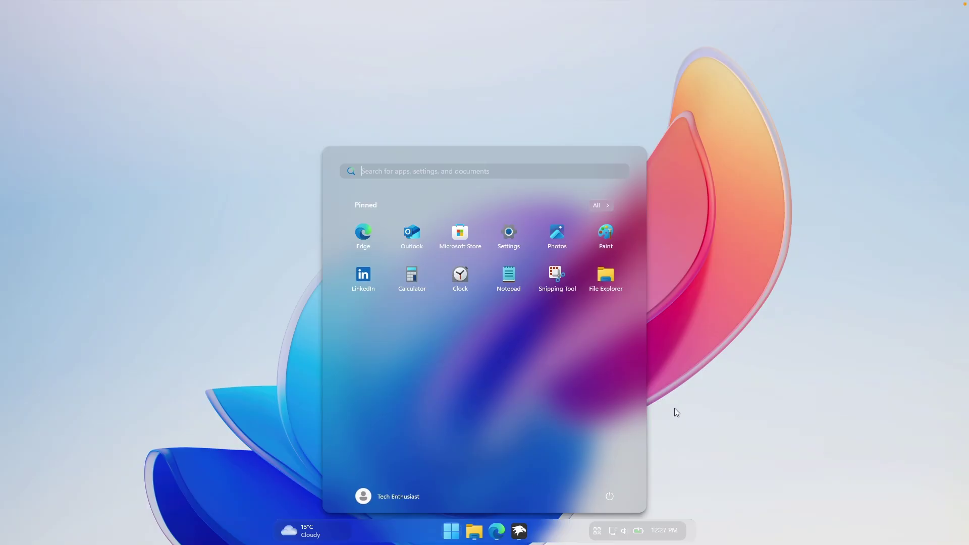
click(680, 401)
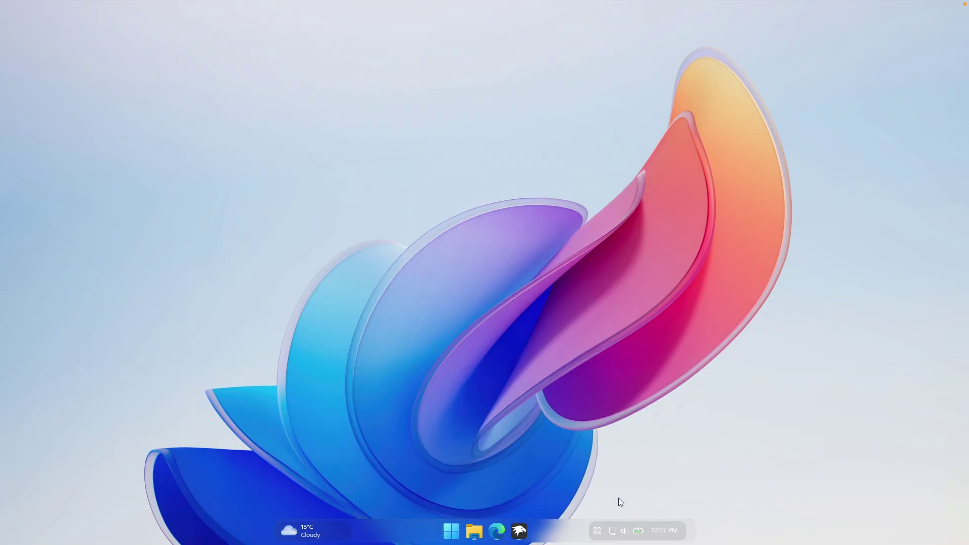
click(598, 531)
click(599, 530)
Step: Return to Windhawk, open the advanced options of the Taskbar height and icon size mod and select its whole mod settings text
click(520, 529)
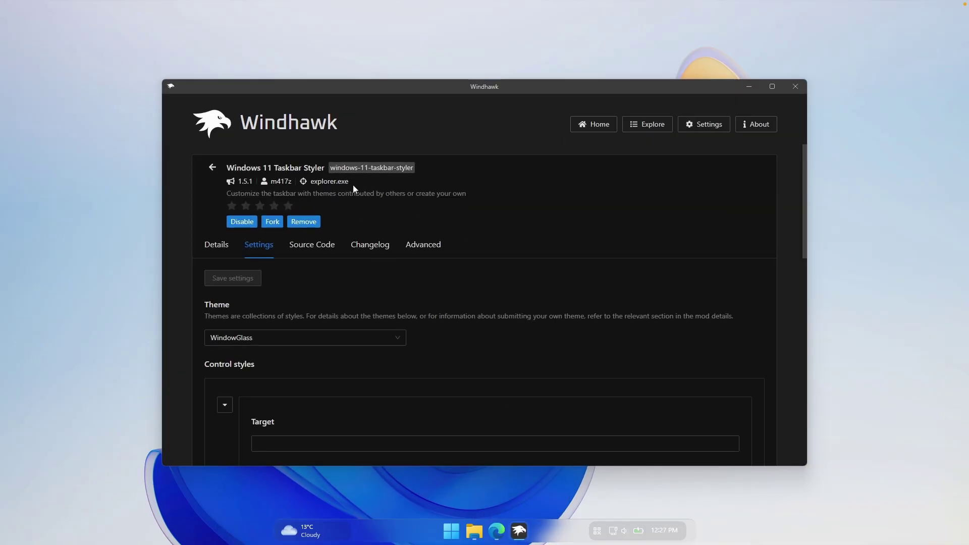
click(588, 132)
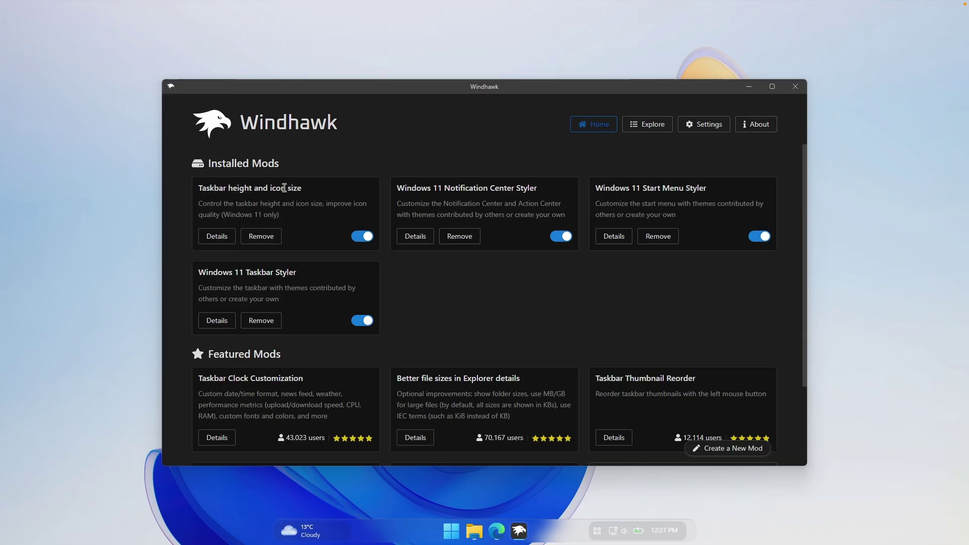
click(226, 238)
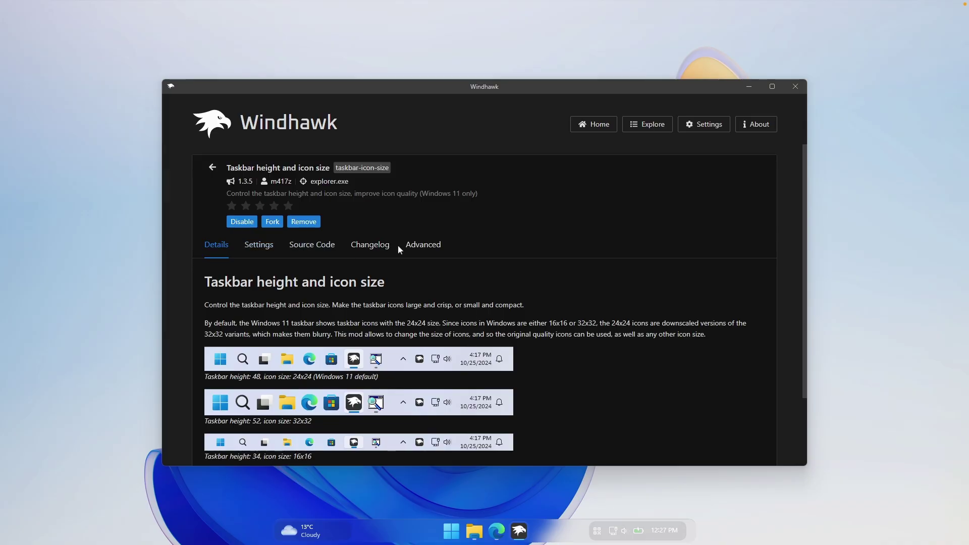
click(428, 250)
scroll(383, 280, down, 2)
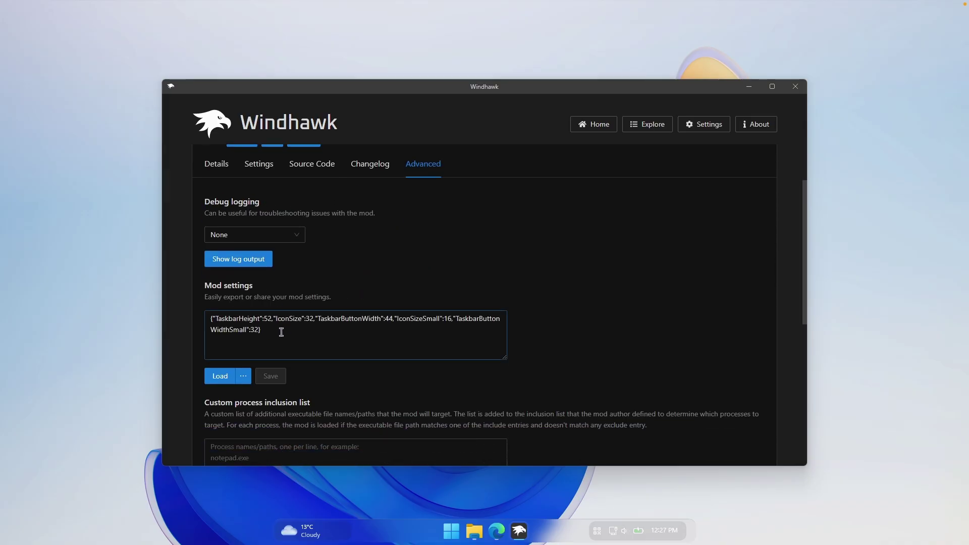
drag(285, 329, 211, 298)
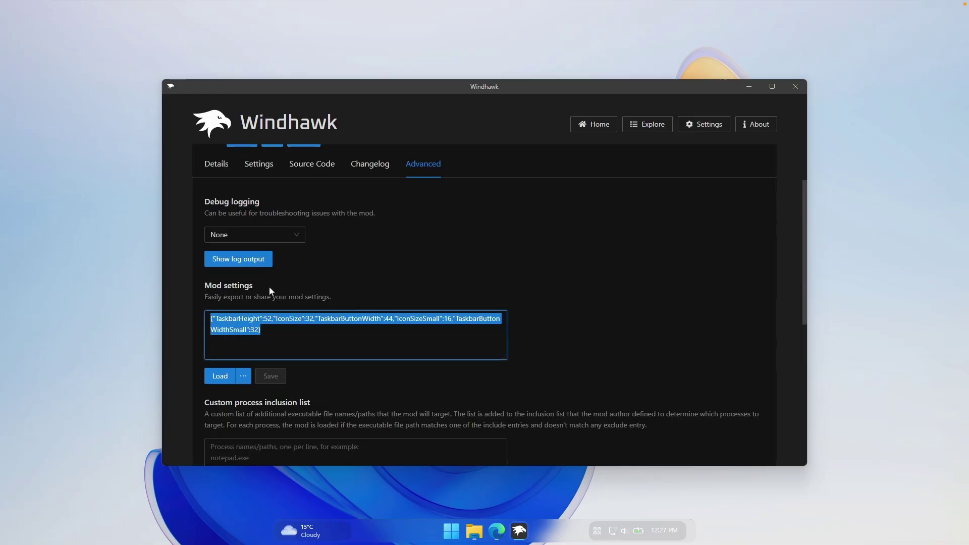
Step: Switch to Edge, bring up the WindowGlass theme page of the windows-11-taskbar-styling-guide repository and highlight the theme name in its README heading
click(519, 531)
click(496, 531)
click(552, 59)
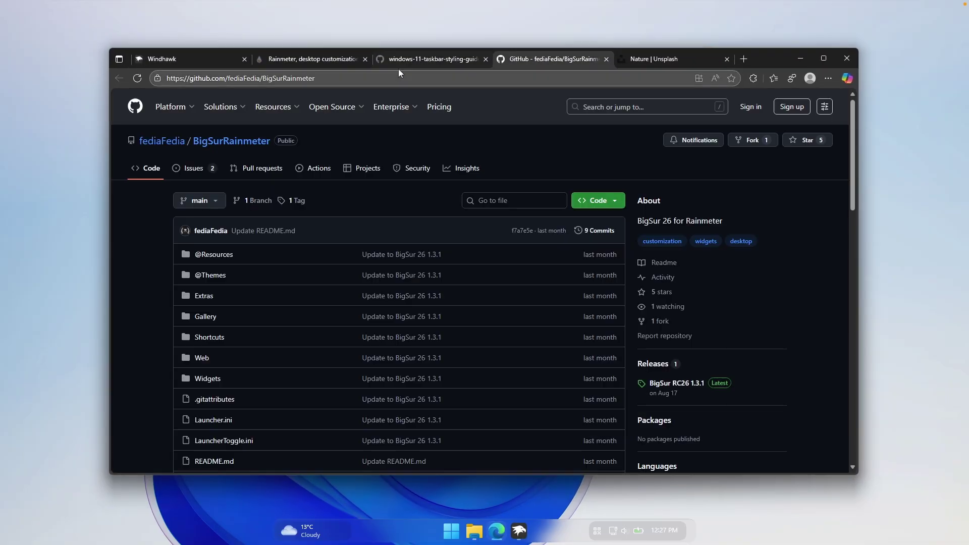
click(401, 59)
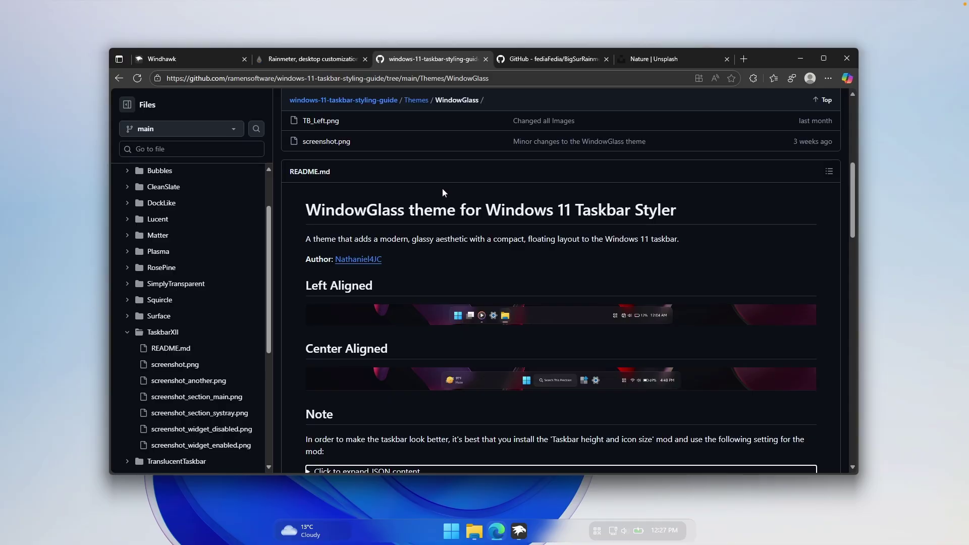
scroll(454, 187, down, 1)
scroll(454, 189, up, 1)
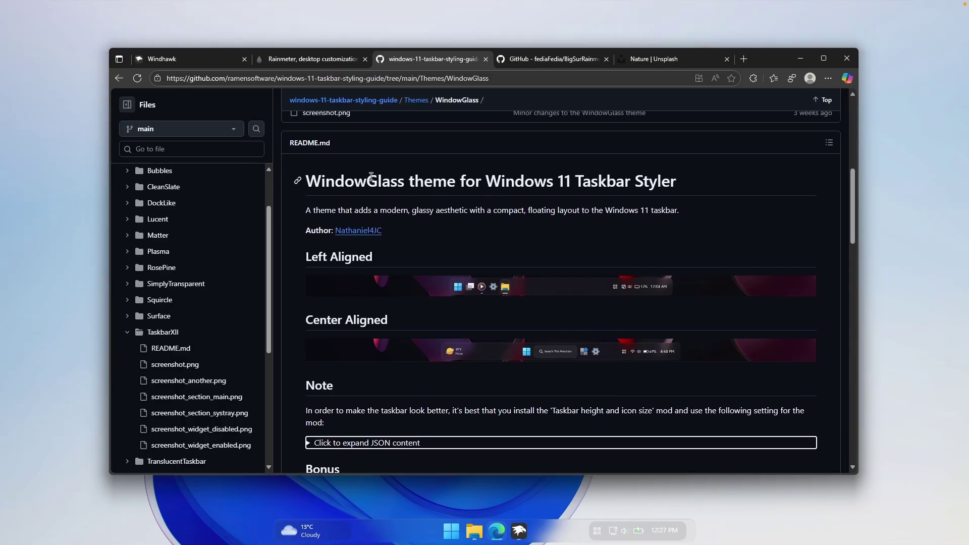
click(310, 181)
drag(310, 181, 404, 182)
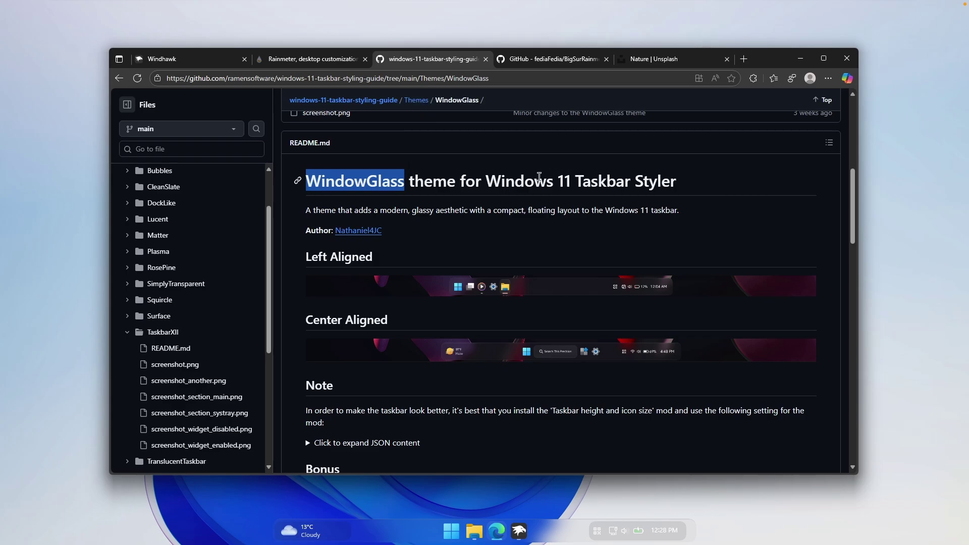
Step: Expand the JSON content under the WindowGlass README's Note section and copy the recommended mod settings
scroll(546, 188, down, 4)
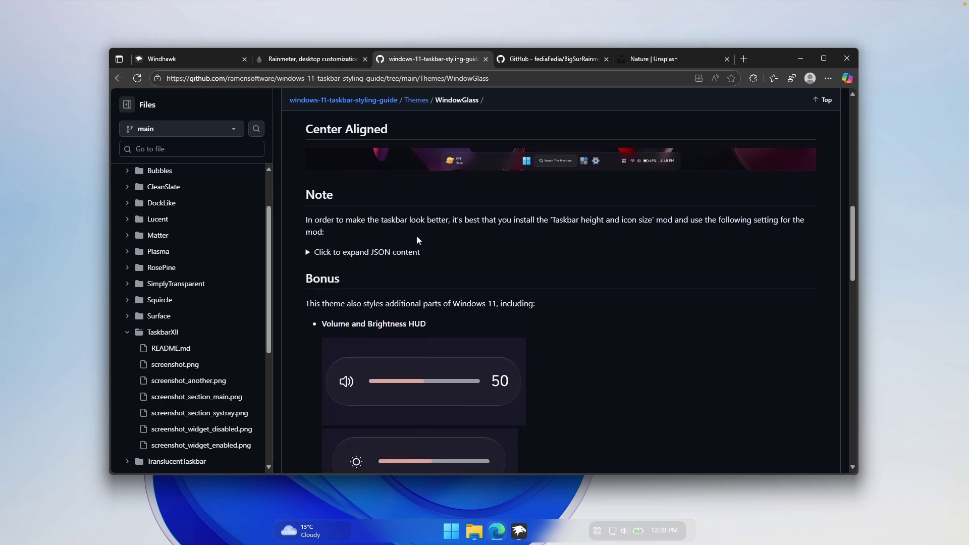
click(355, 252)
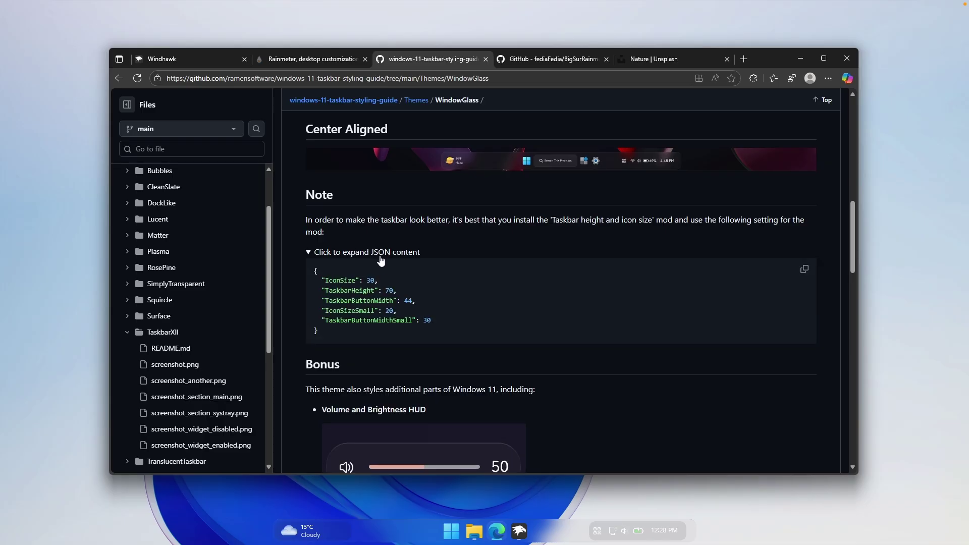
click(806, 271)
Step: Switch to Windhawk, replace the Taskbar height and icon size mod settings with the copied JSON (IconSize 30, TaskbarHeight 70, TaskbarButtonWidth 44) and save
click(519, 530)
scroll(402, 273, up, 2)
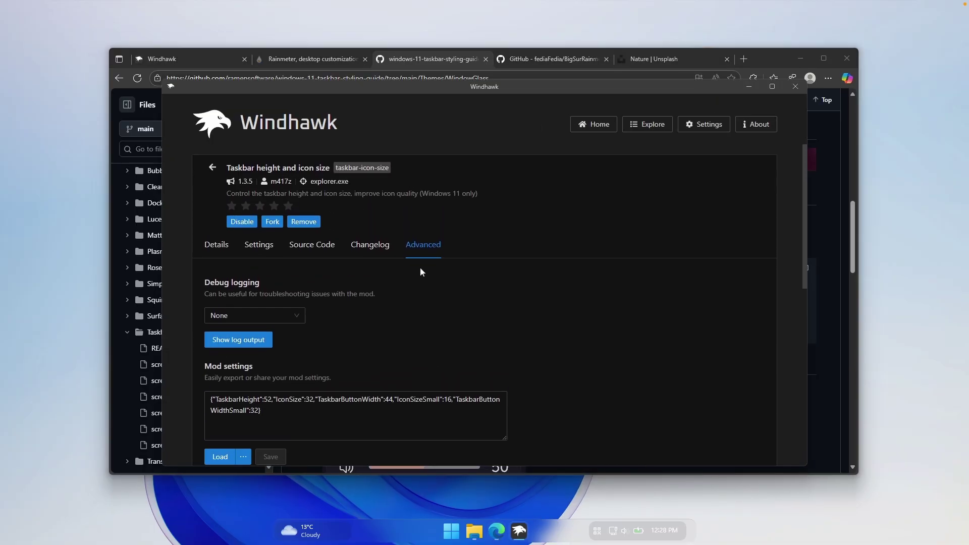
scroll(377, 273, down, 2)
click(352, 330)
key(ctrl+a)
key(ctrl+v)
scroll(354, 332, up, 5)
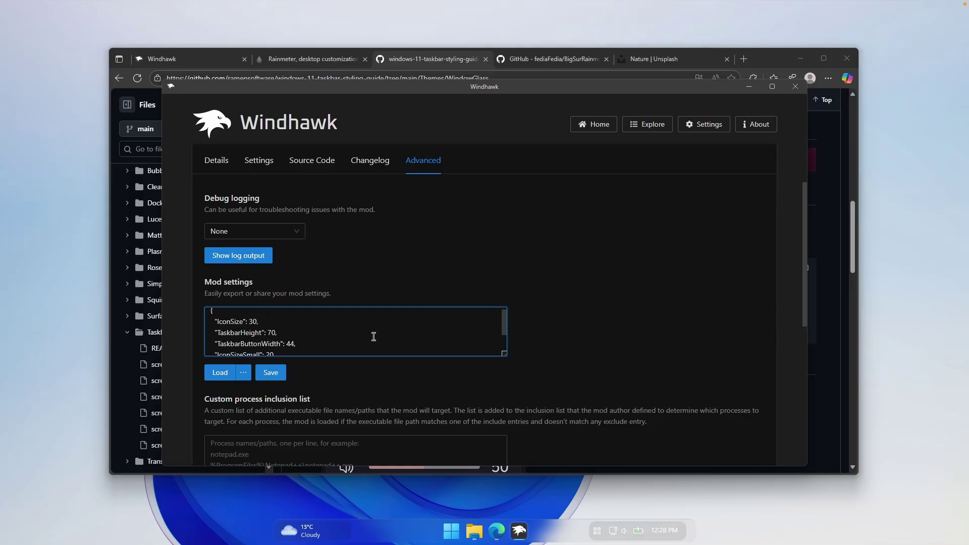
scroll(443, 371, down, 1)
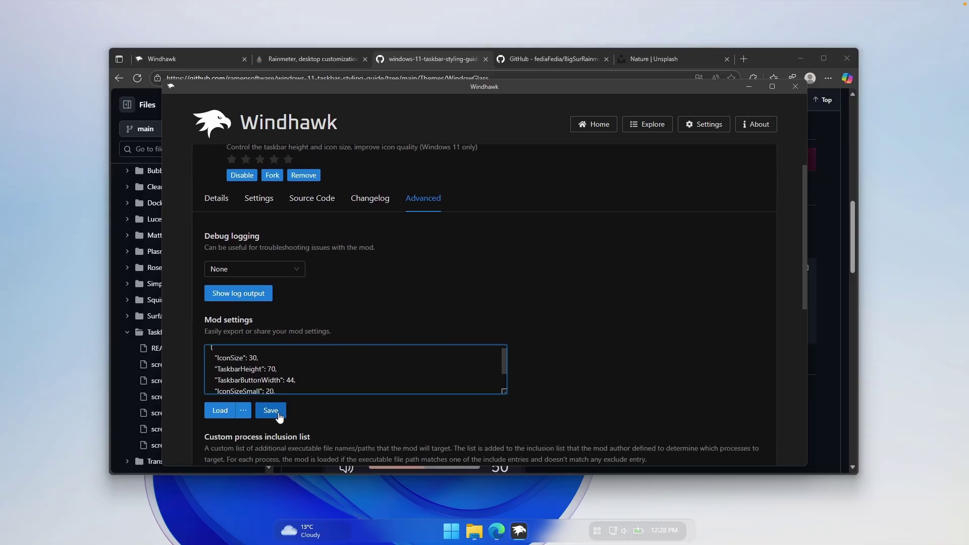
click(272, 410)
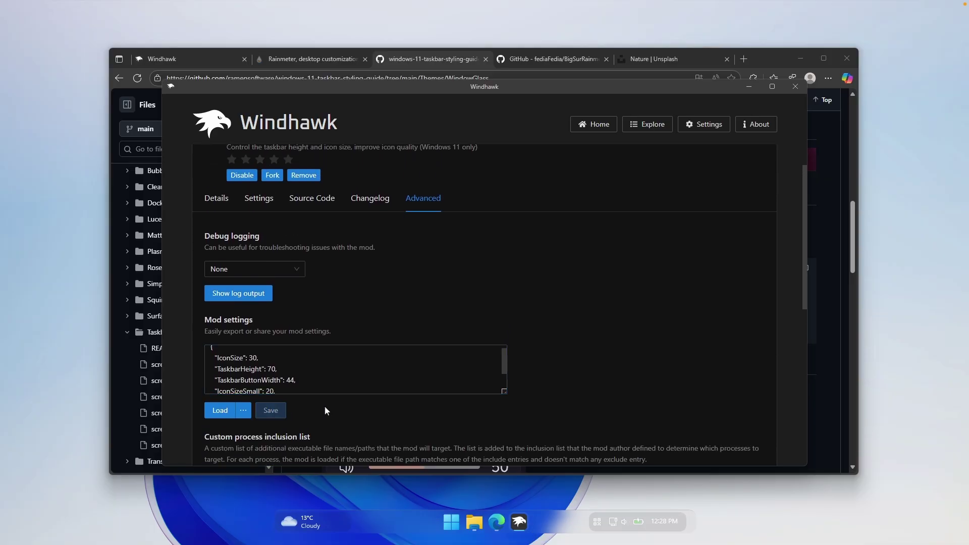
Step: Minimize the Windhawk and Edge windows and check the resized taskbar, the Start menu and the notification center
click(457, 528)
click(454, 528)
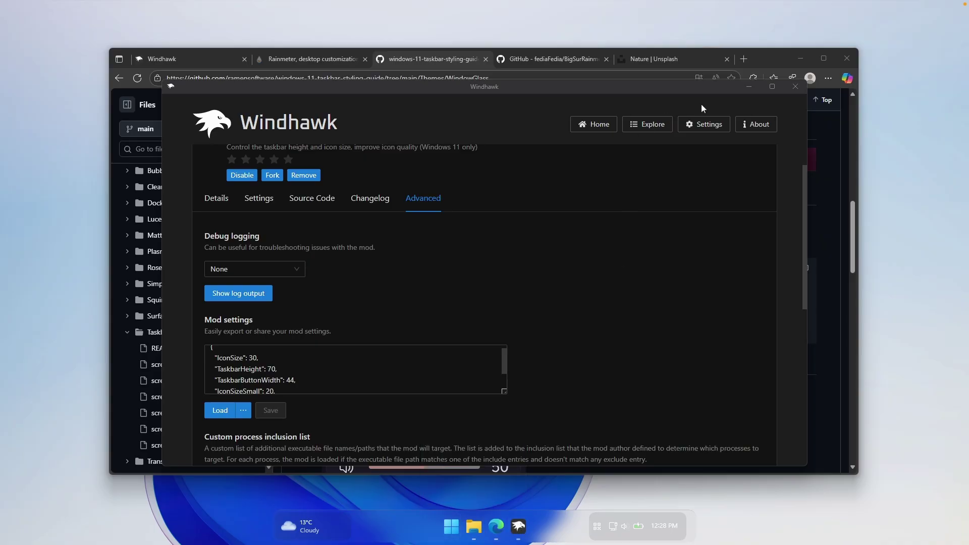
click(747, 87)
click(800, 58)
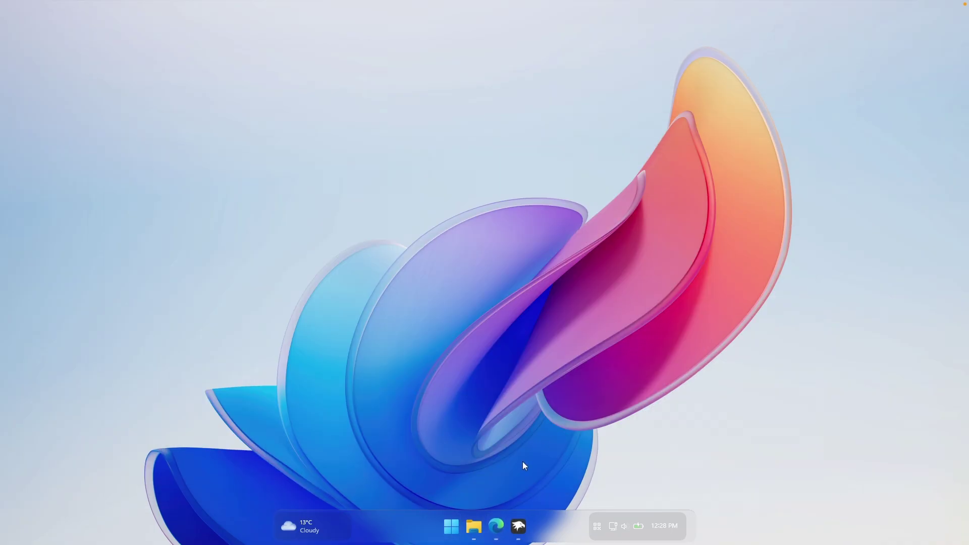
click(450, 528)
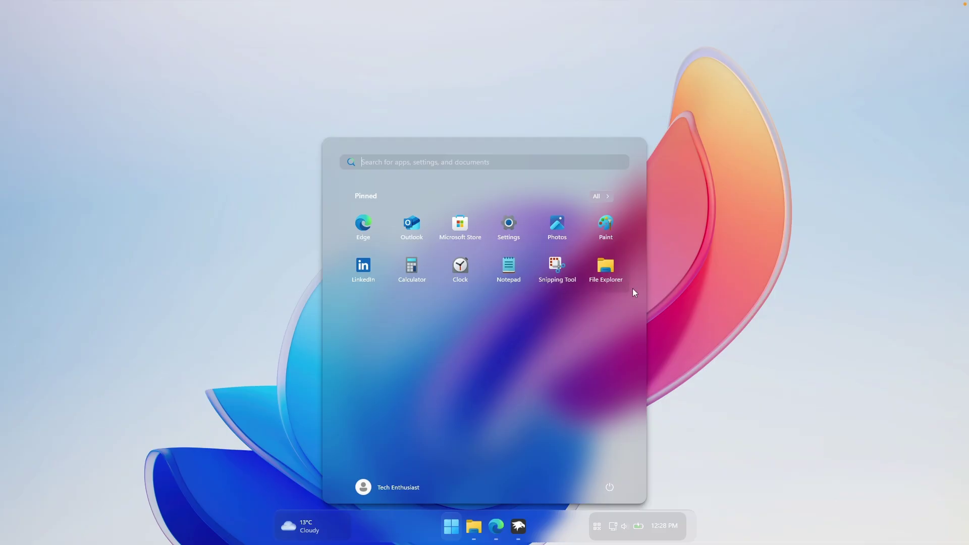
click(671, 526)
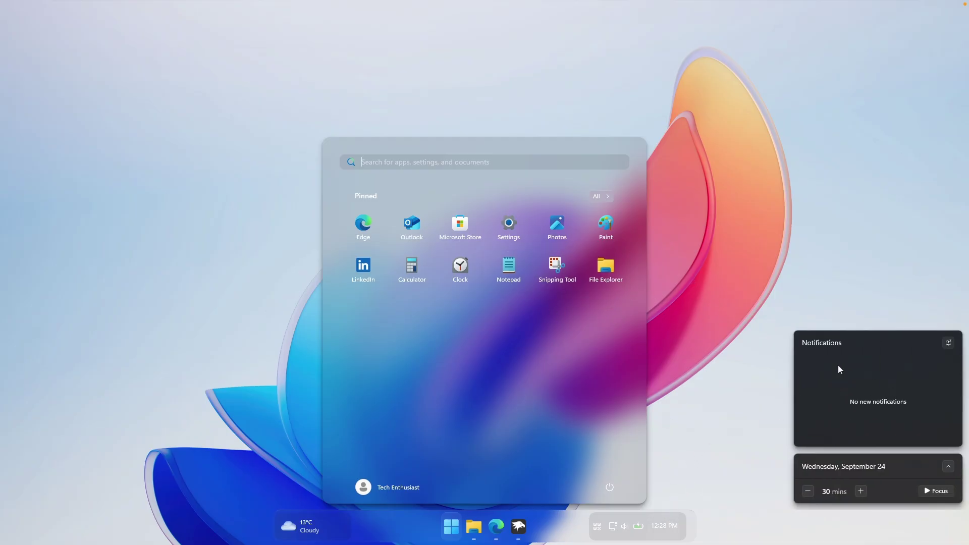
click(753, 396)
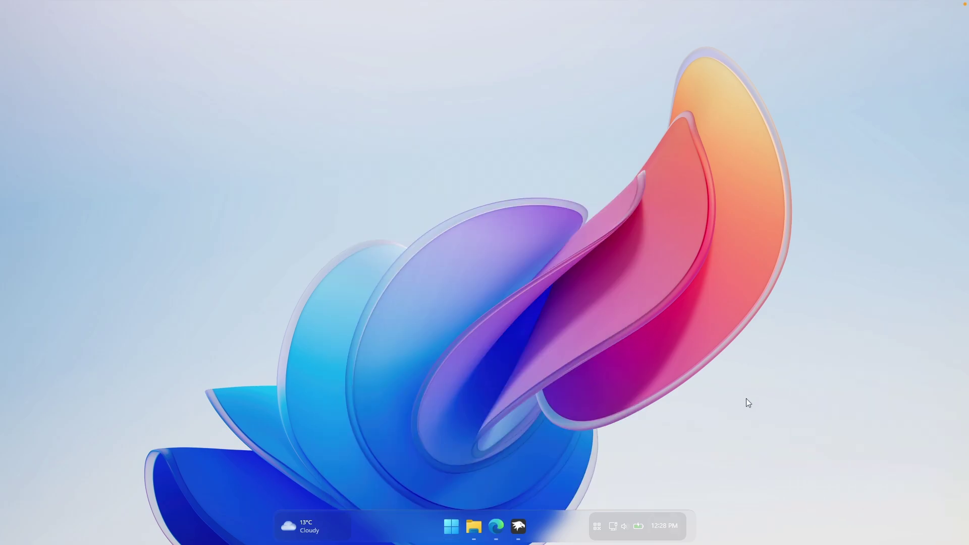
Step: Return to Windhawk, set the Windows 11 Notification Center Styler theme to TranslucentShell and save the mod's settings
click(518, 526)
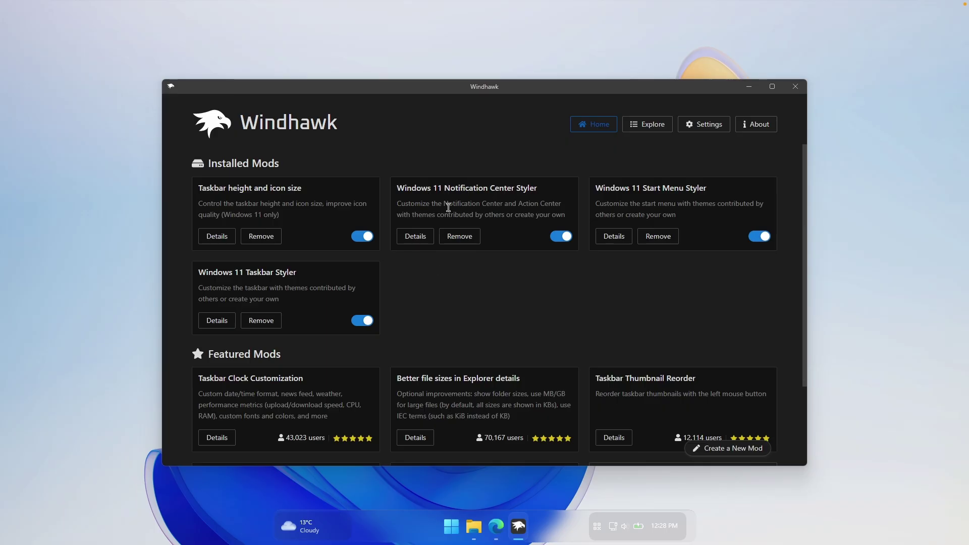
click(410, 237)
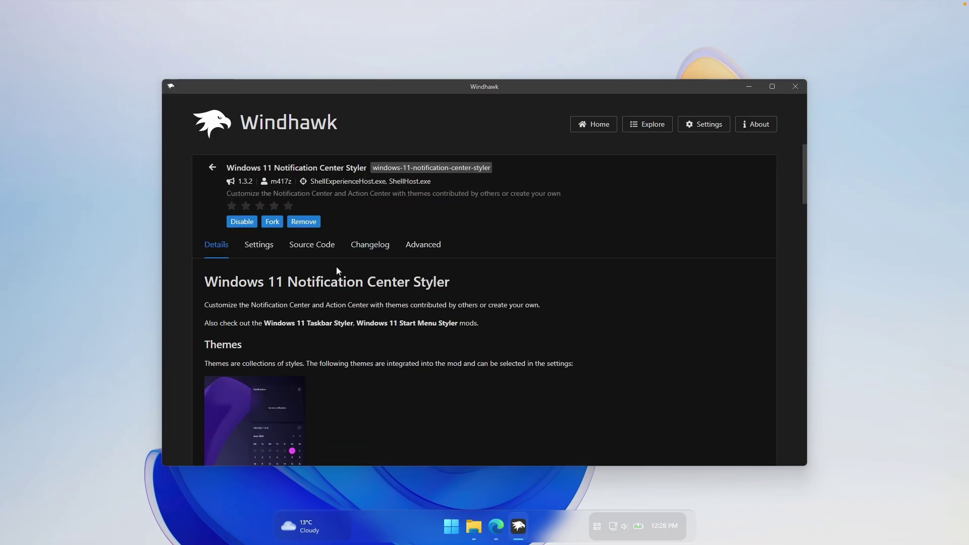
click(271, 249)
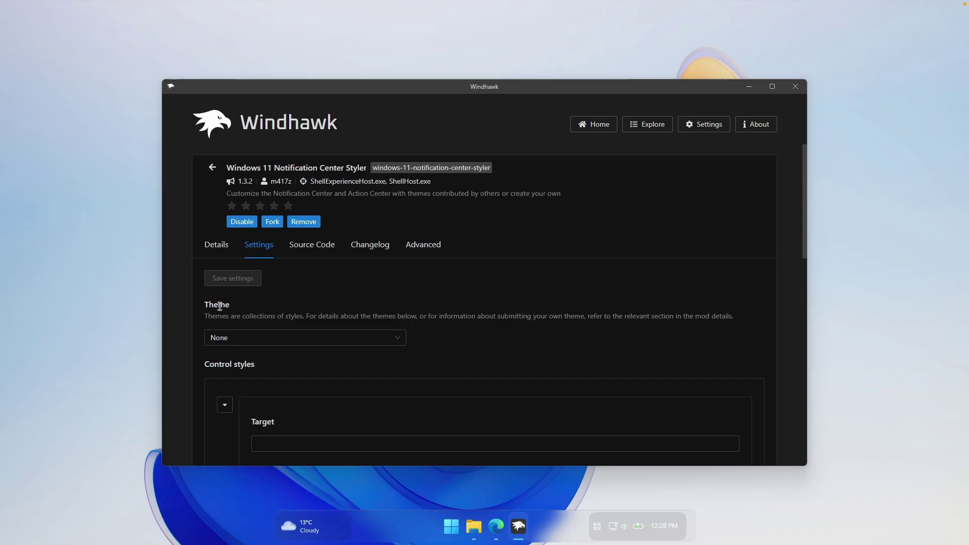
click(278, 338)
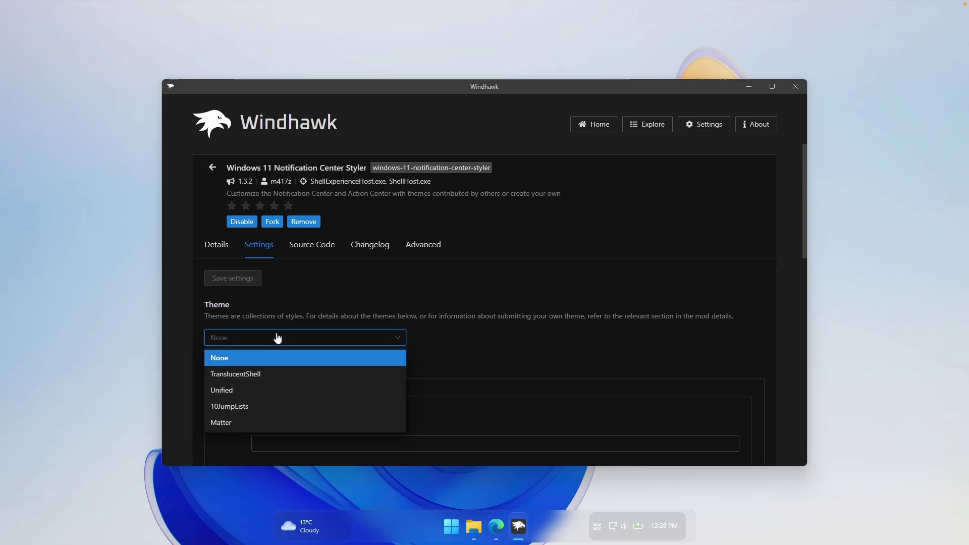
click(291, 375)
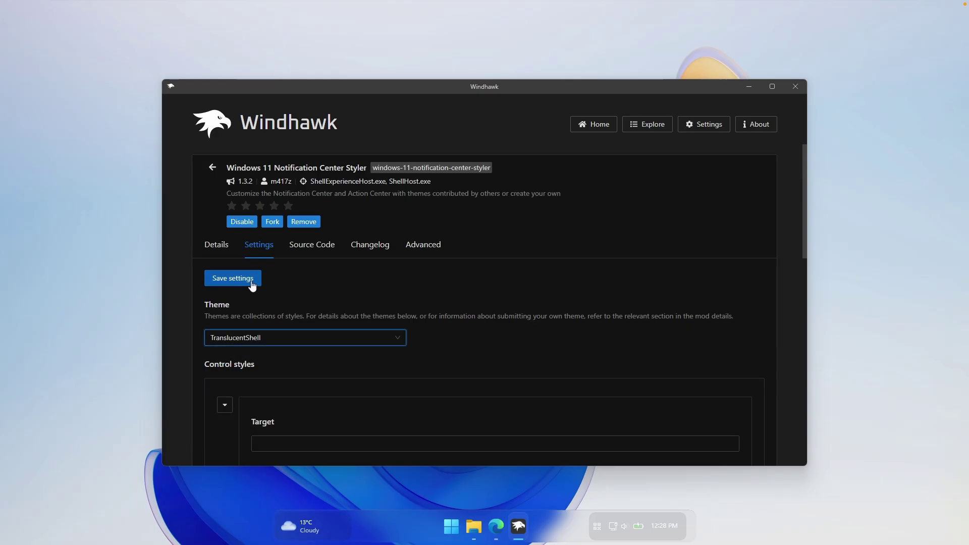
click(217, 280)
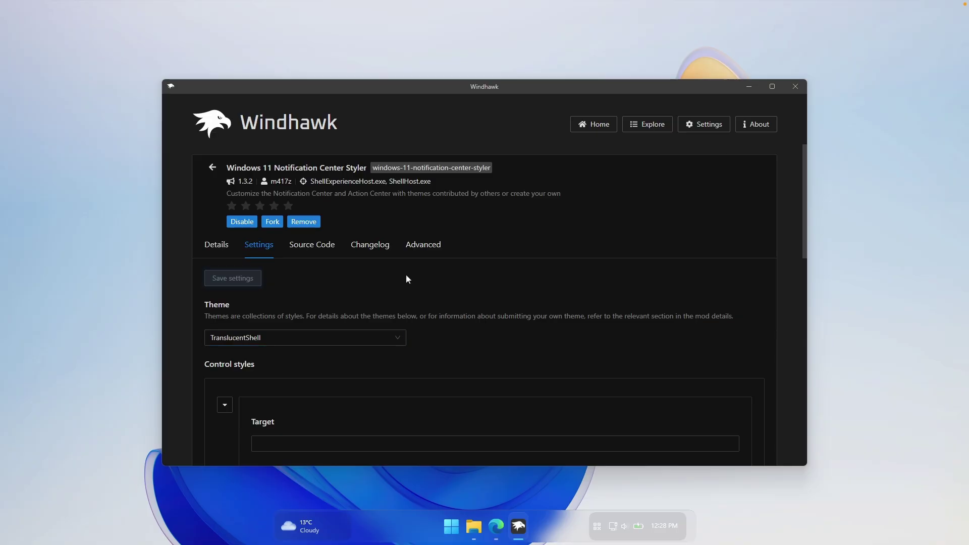
Step: Check the restyled notification center with its calendar expanded, then minimize Windhawk and view it alongside the Start menu
click(663, 524)
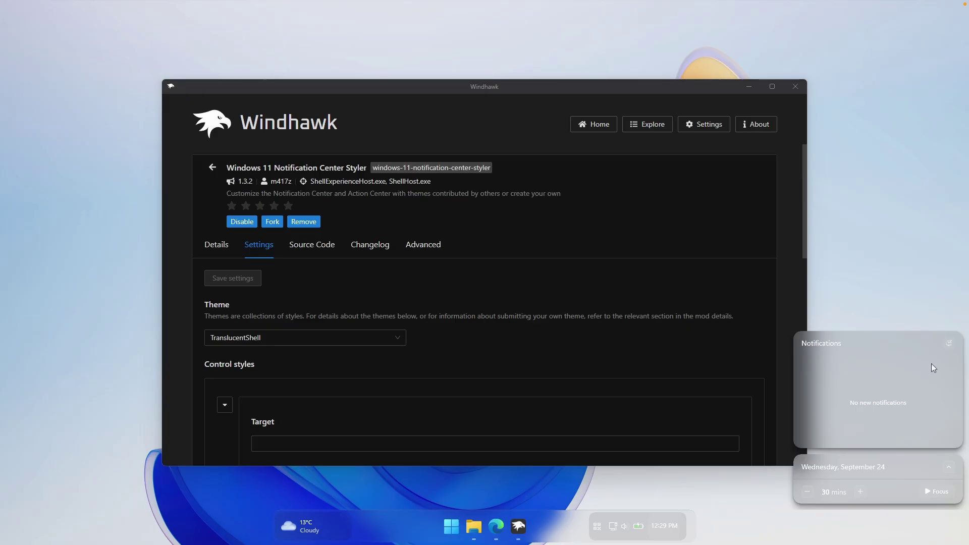
click(949, 467)
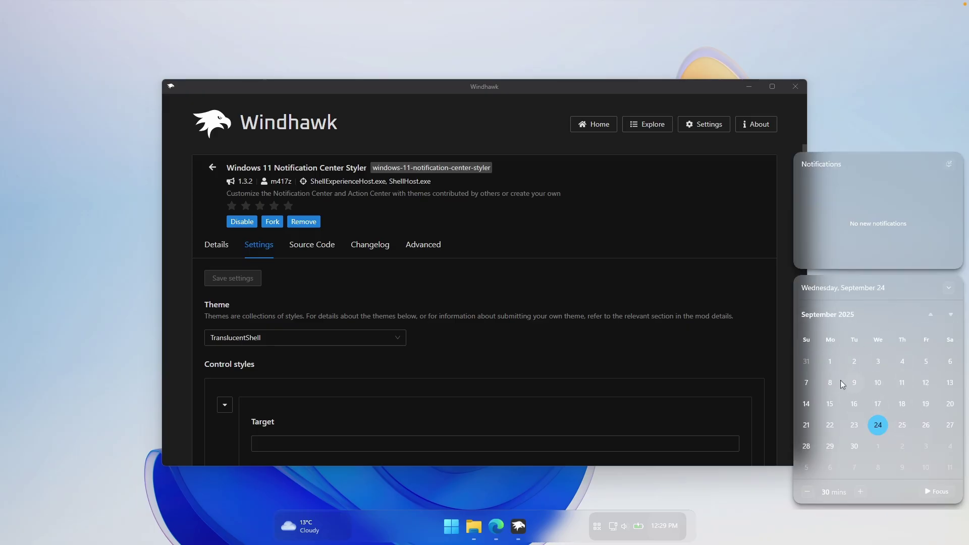
click(747, 86)
click(452, 530)
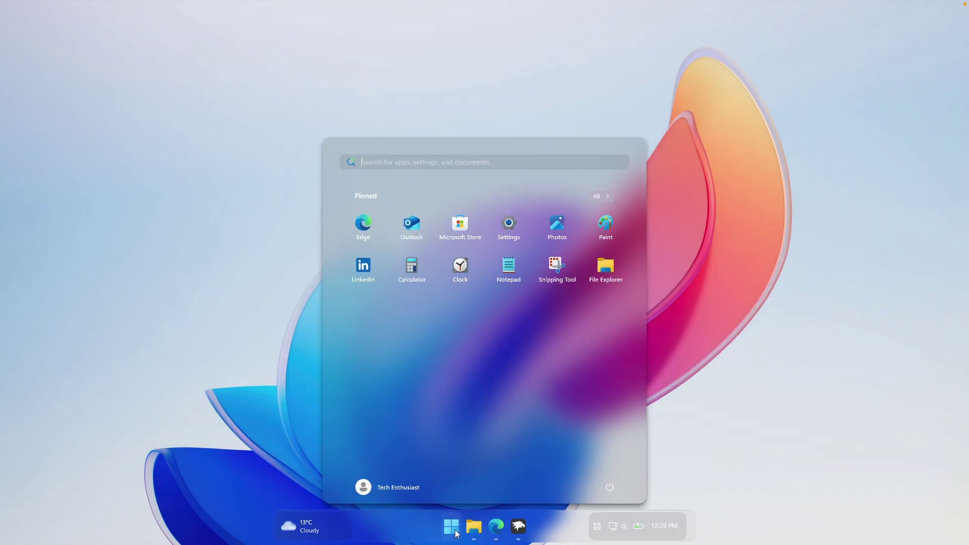
click(669, 534)
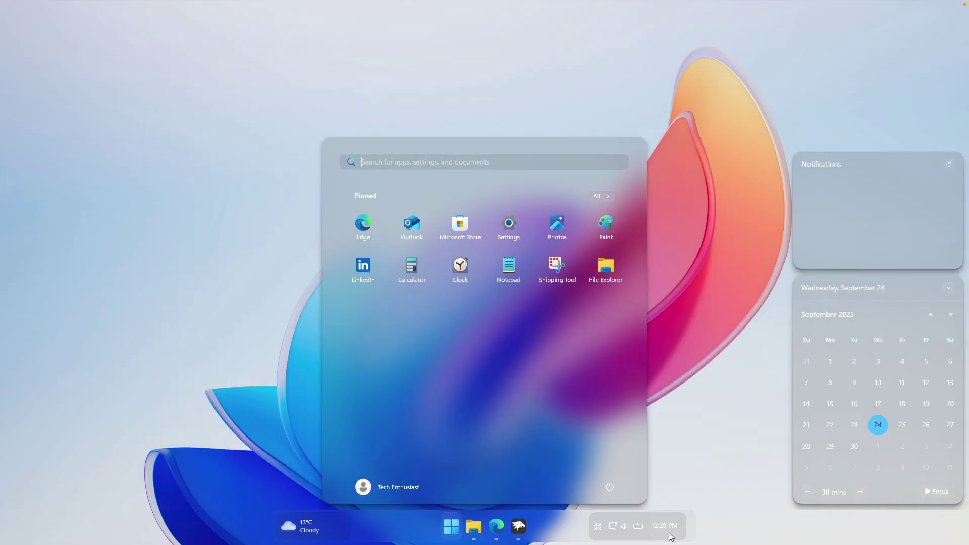
click(693, 419)
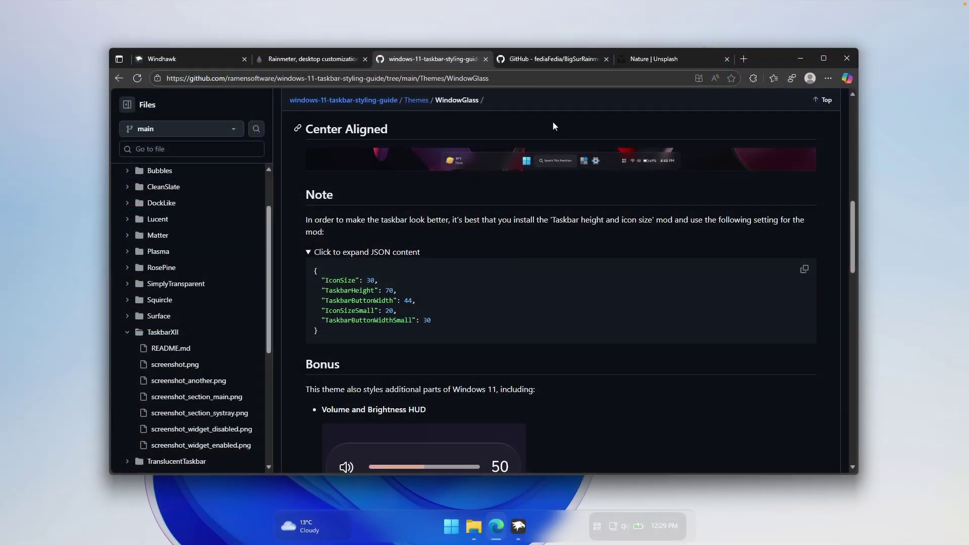
Step: Download the calm lake sunset photo from Unsplash's Nature page in its original size (5272 x 3947)
click(658, 60)
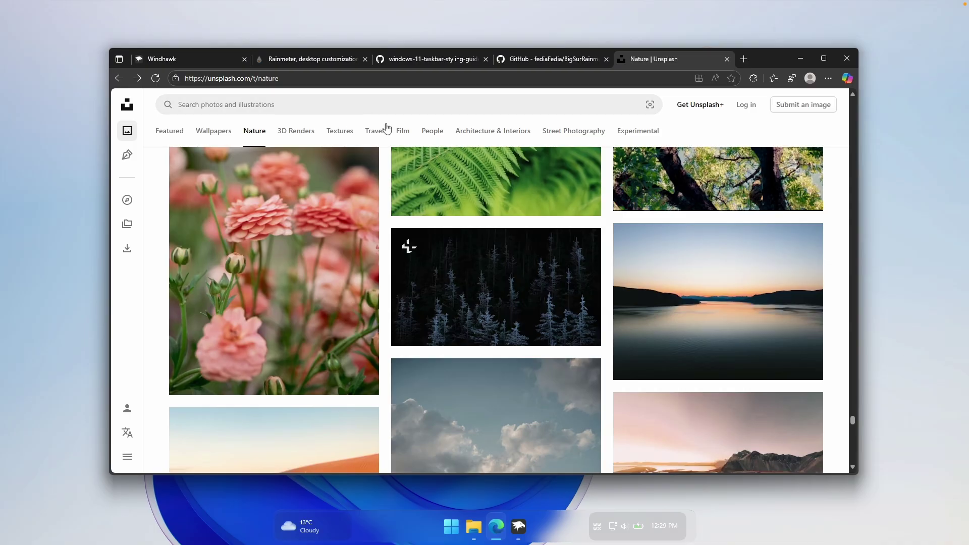
click(714, 290)
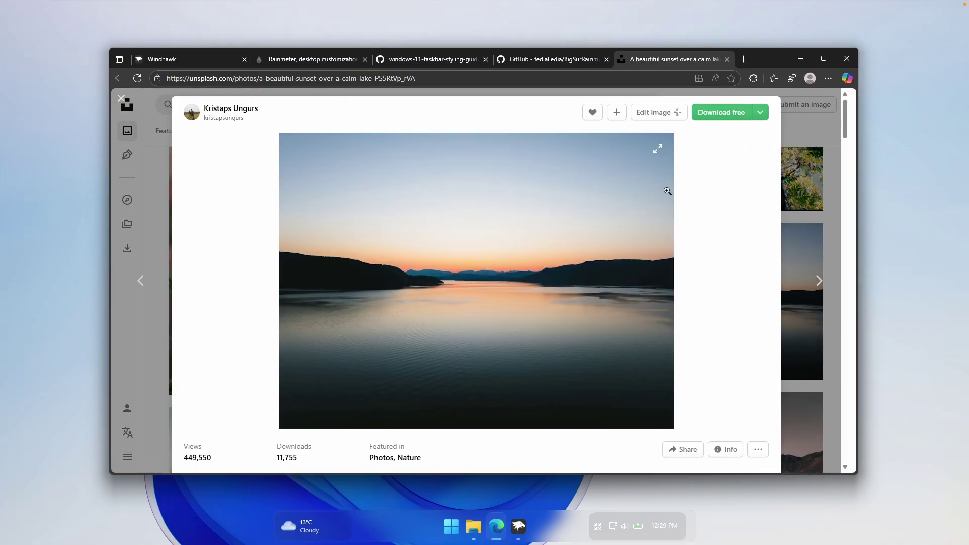
click(764, 120)
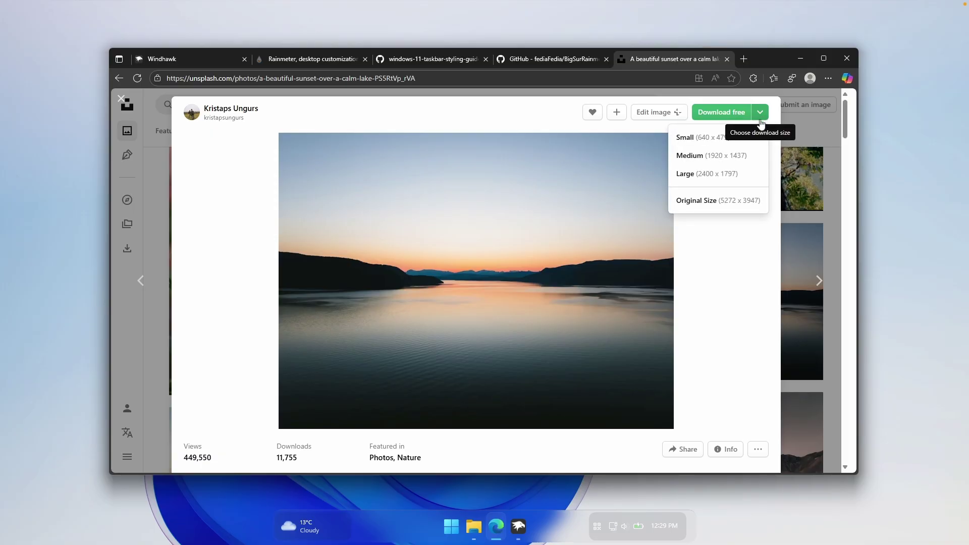
click(697, 201)
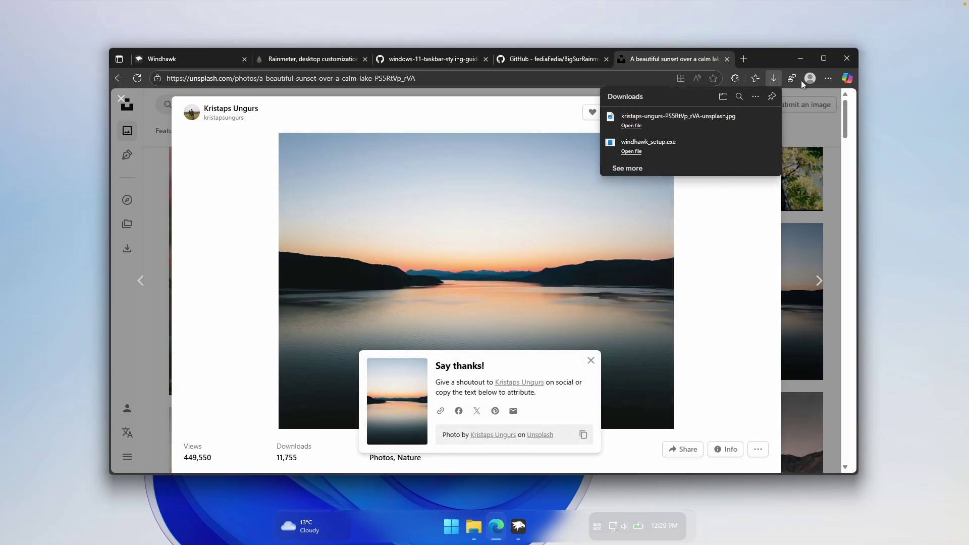
Step: Minimize Edge and set the downloaded lake sunset photo in the Downloads folder as the desktop background
click(801, 58)
click(479, 521)
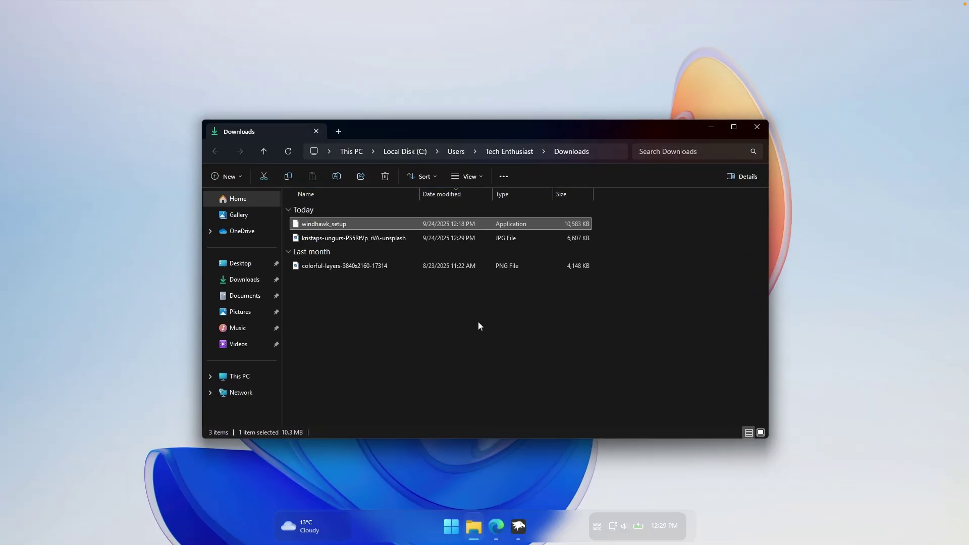
click(404, 239)
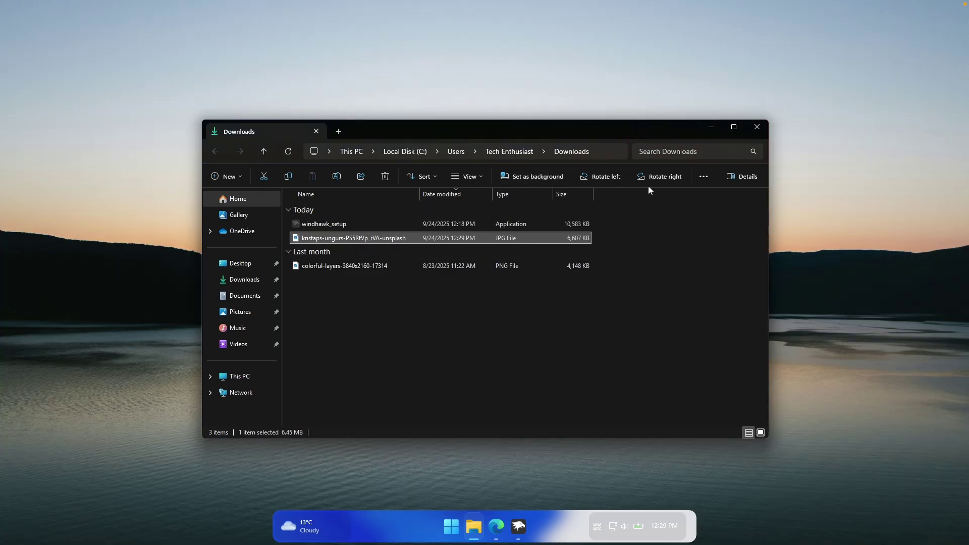
Step: Open the lake sunset photo in Photos and set it as the lock screen picture, then clear the windows off the desktop
double_click(389, 239)
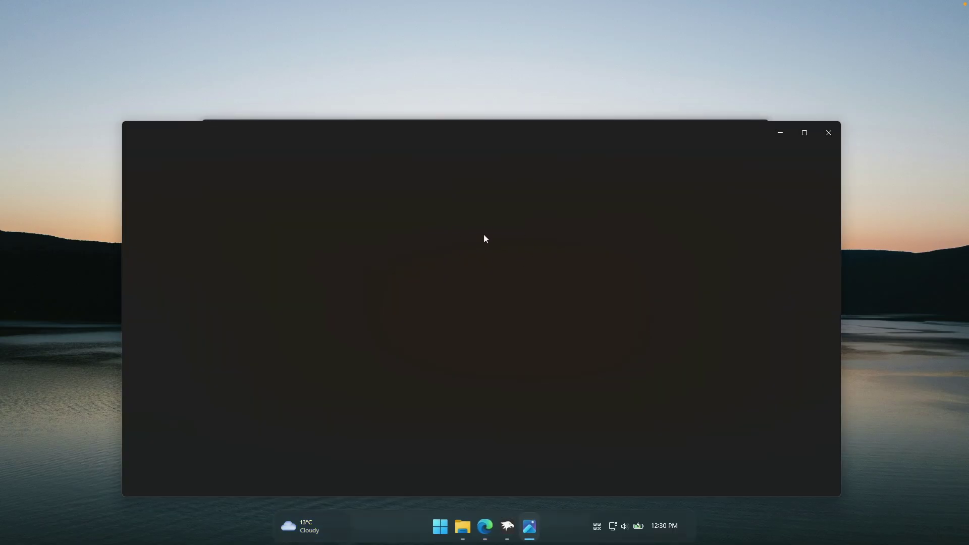
click(283, 136)
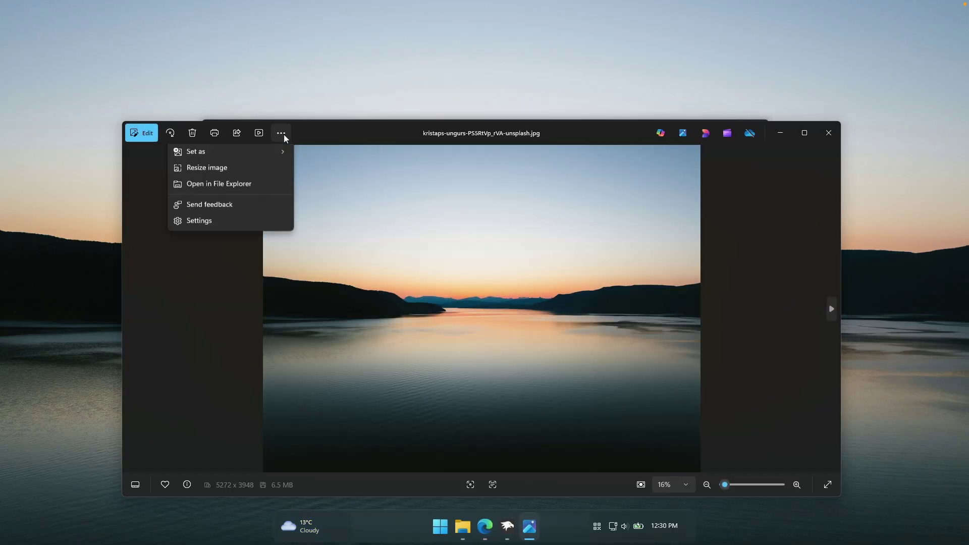
mouse_move(272, 187)
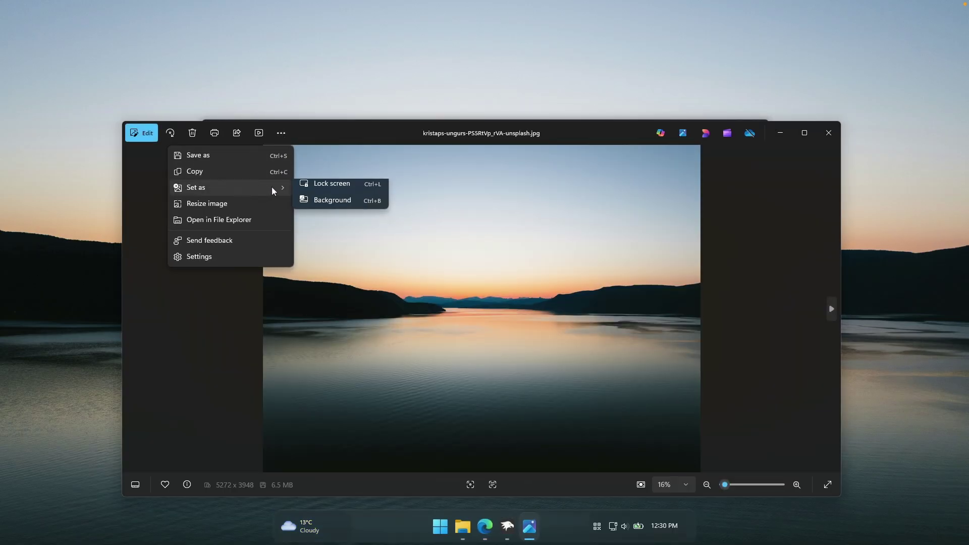
click(343, 191)
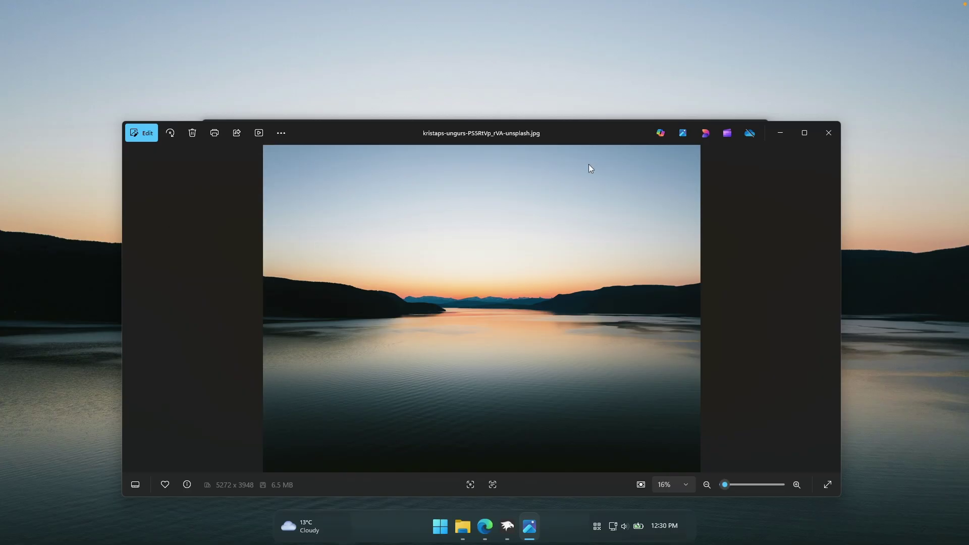
click(828, 133)
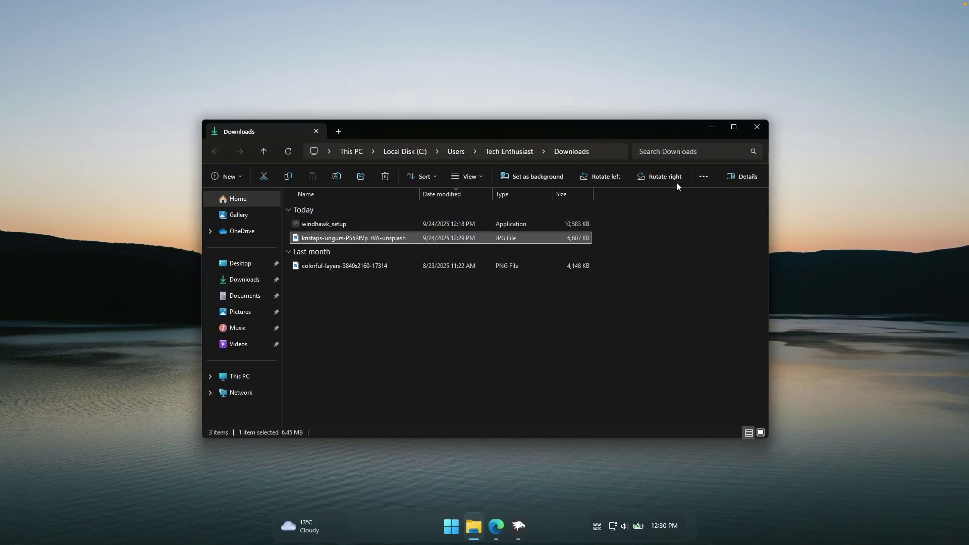
click(711, 129)
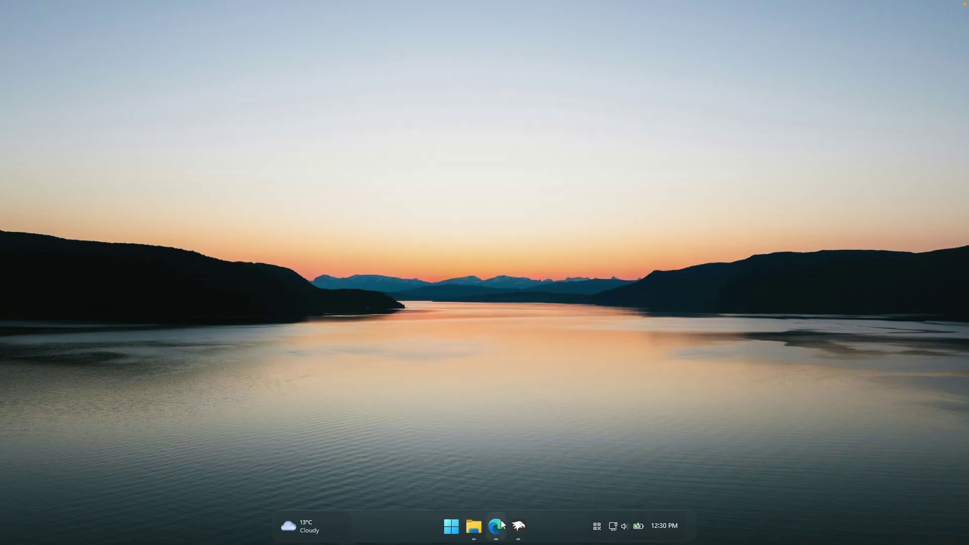
Step: Switch to the BigSurRainmeter GitHub page in Edge and review its README, including the install instructions and the Liquid Glass blur tool
click(499, 525)
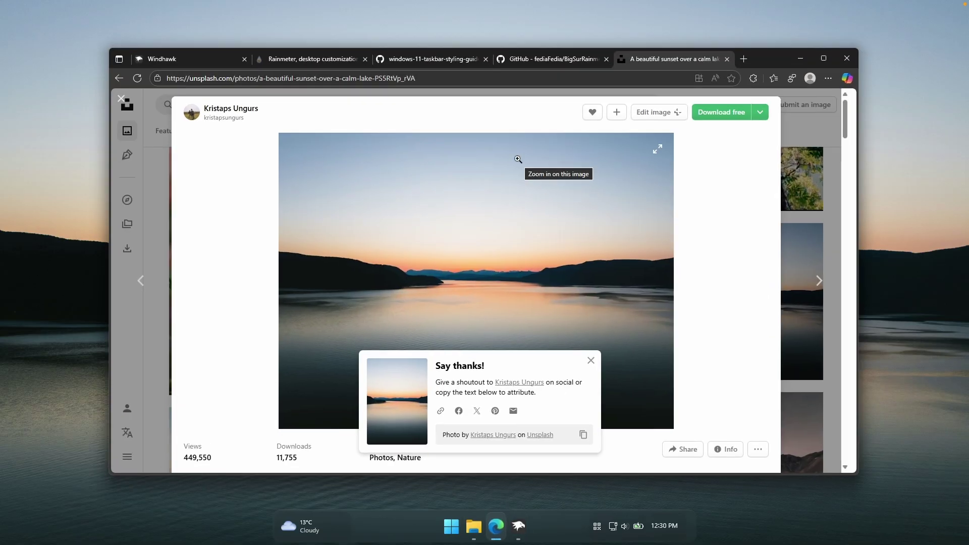
click(555, 58)
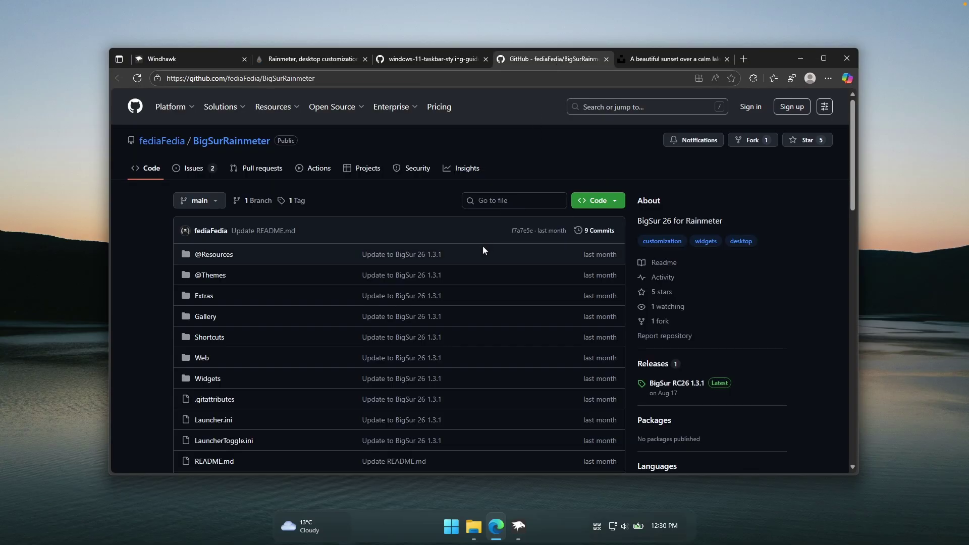
scroll(482, 246, down, 3)
scroll(483, 251, down, 4)
scroll(484, 252, down, 2)
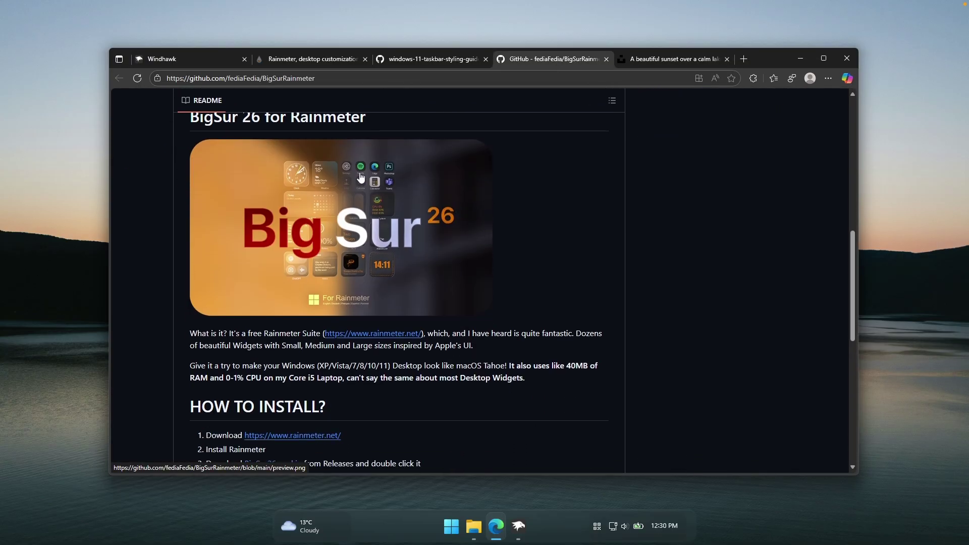
scroll(361, 177, up, 1)
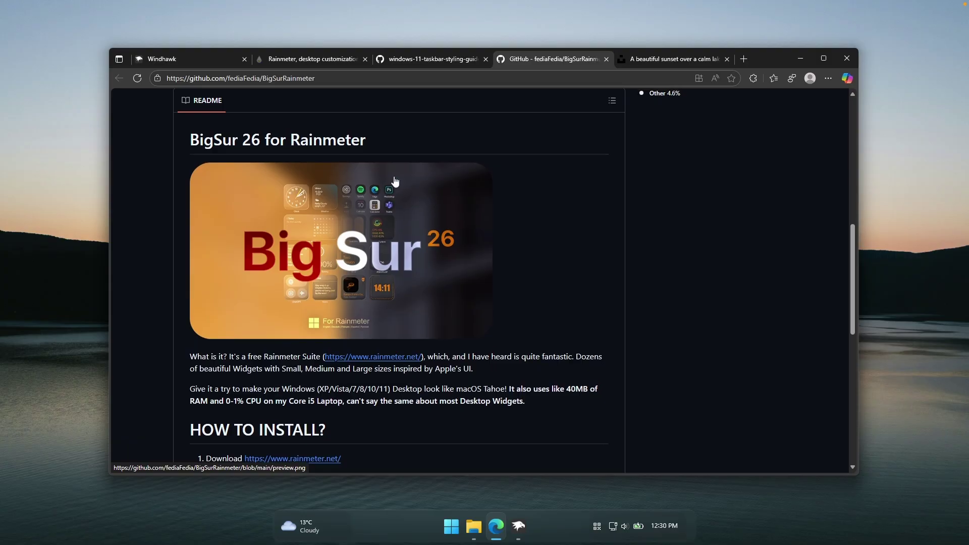
scroll(403, 186, down, 3)
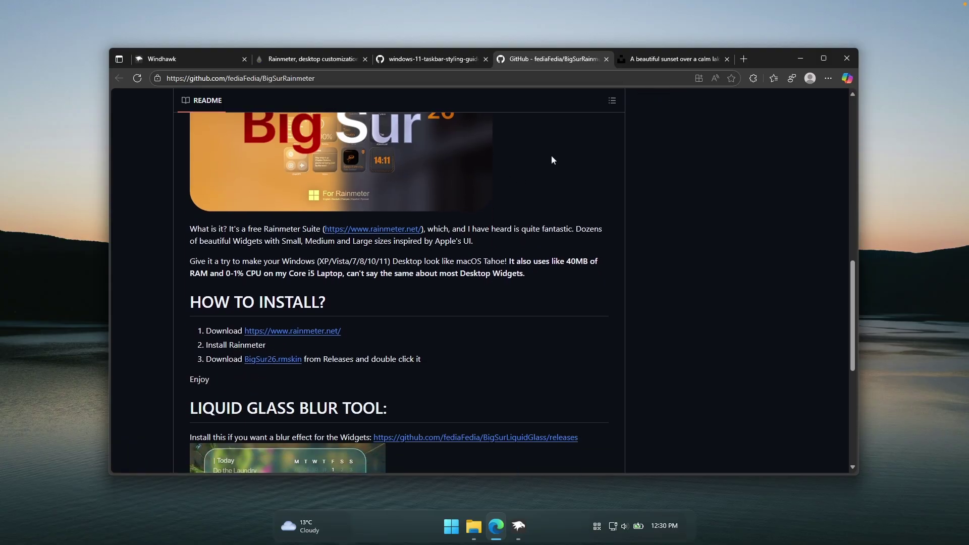
scroll(552, 160, down, 5)
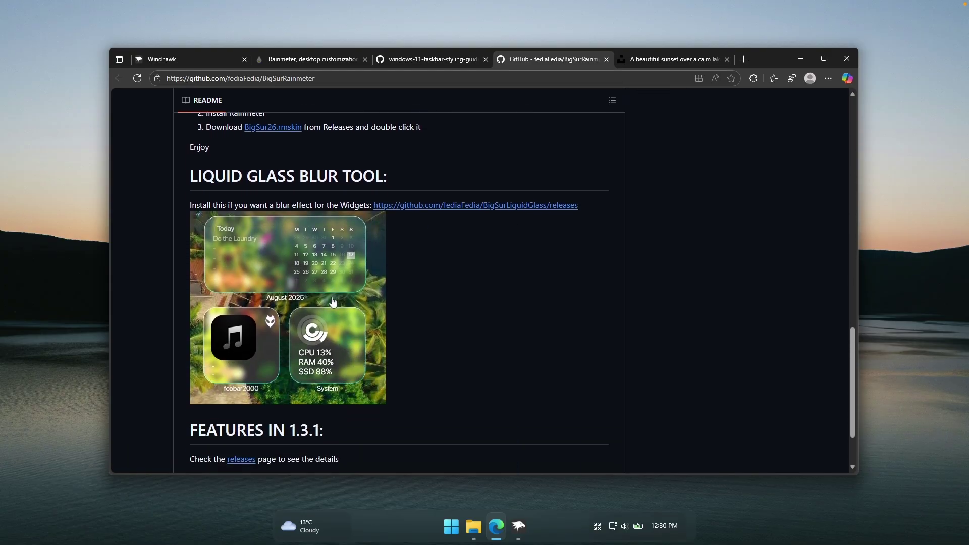
Step: Download the Rainmeter 4.5.23 installer from rainmeter.net and show the file in the Downloads folder
click(346, 63)
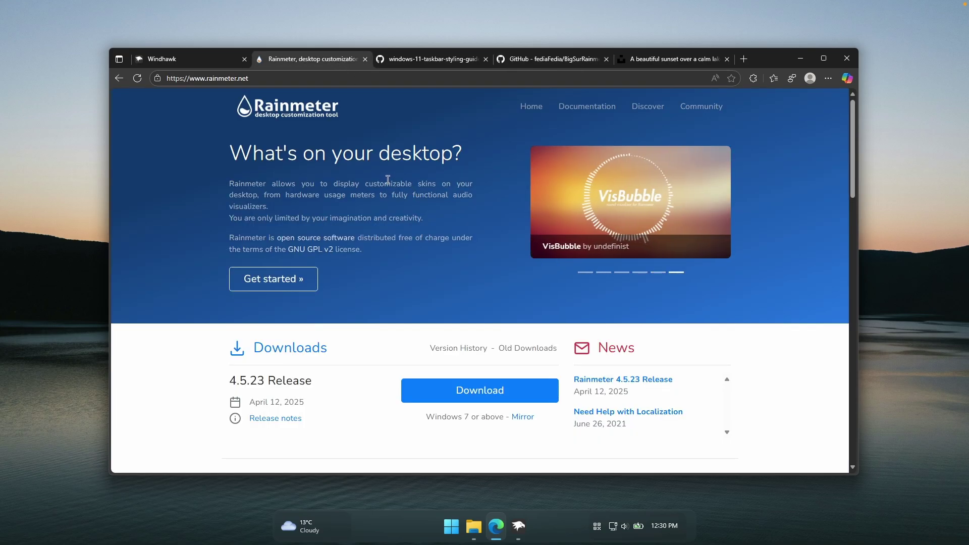
click(477, 390)
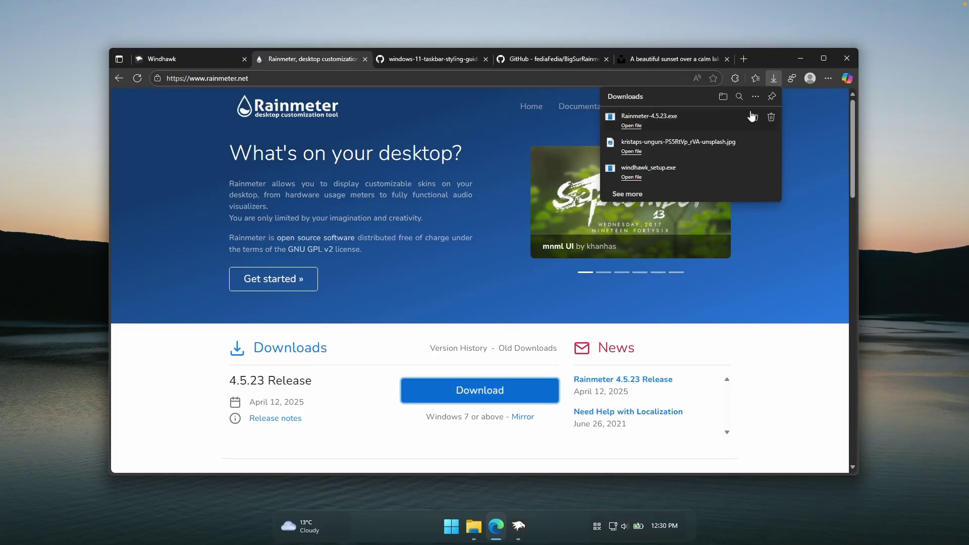
click(754, 118)
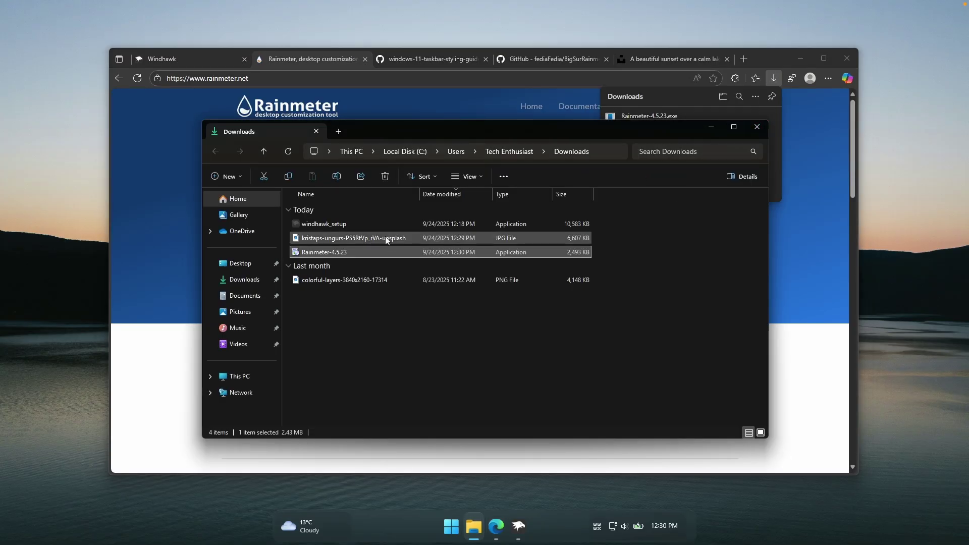
Step: Run the Rainmeter 4.5.23 installer in English with the standard installation, and finish setup with Run Rainmeter enabled
double_click(401, 252)
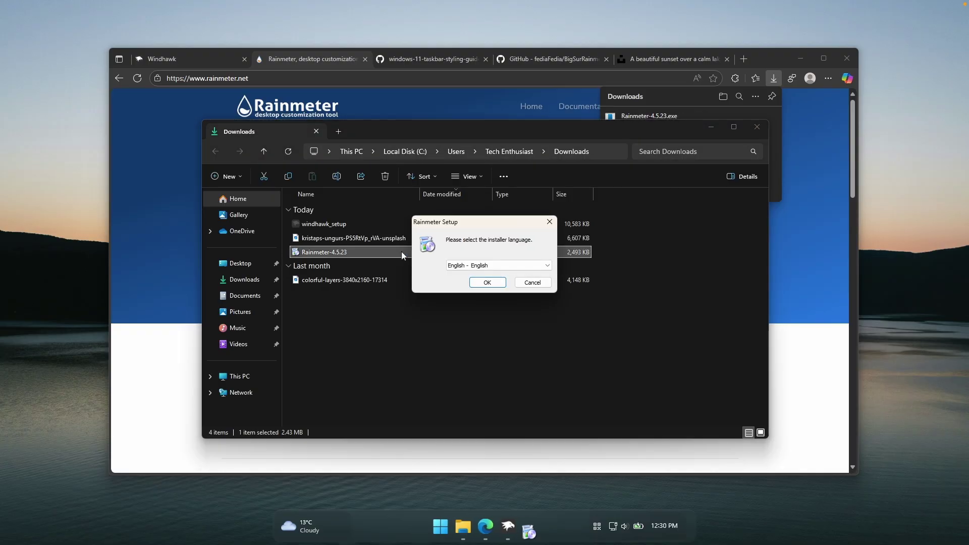
click(496, 279)
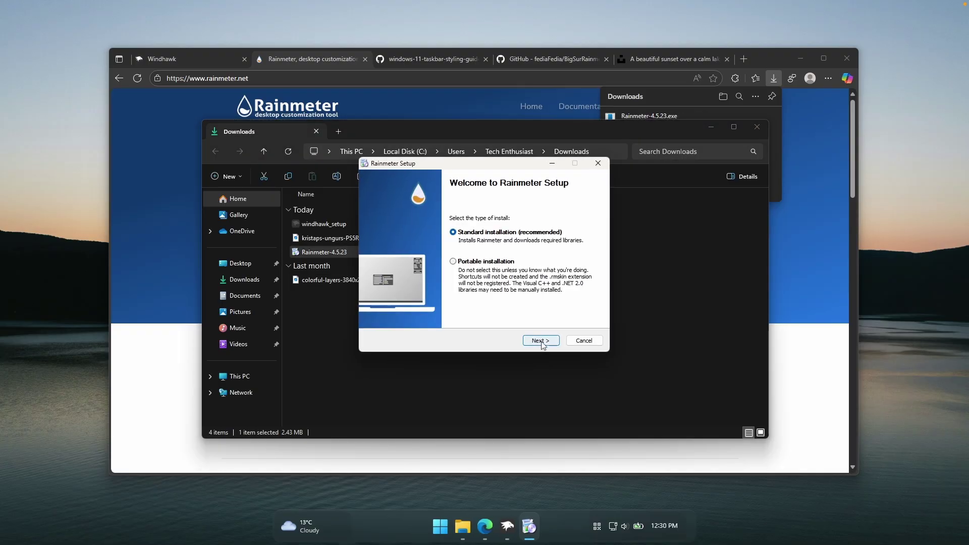
click(535, 334)
click(541, 341)
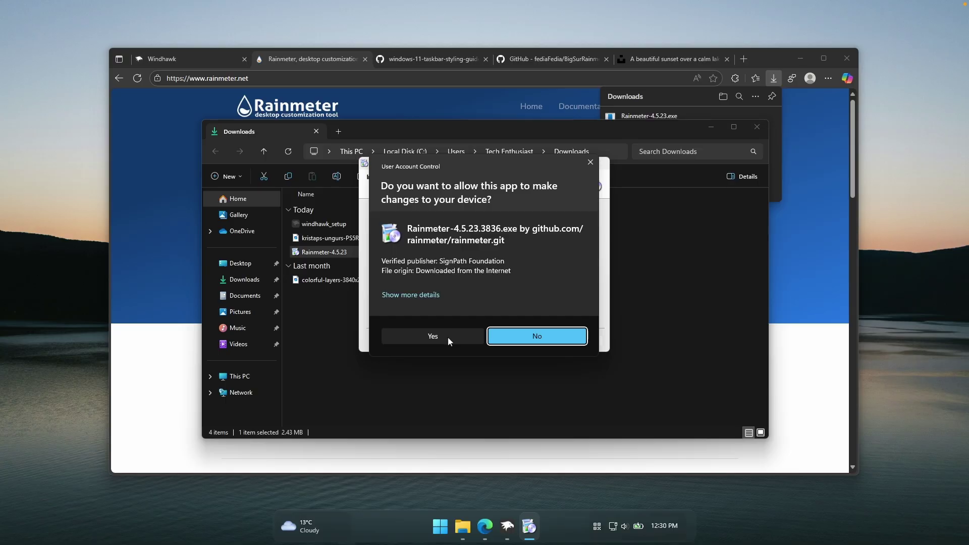
click(538, 338)
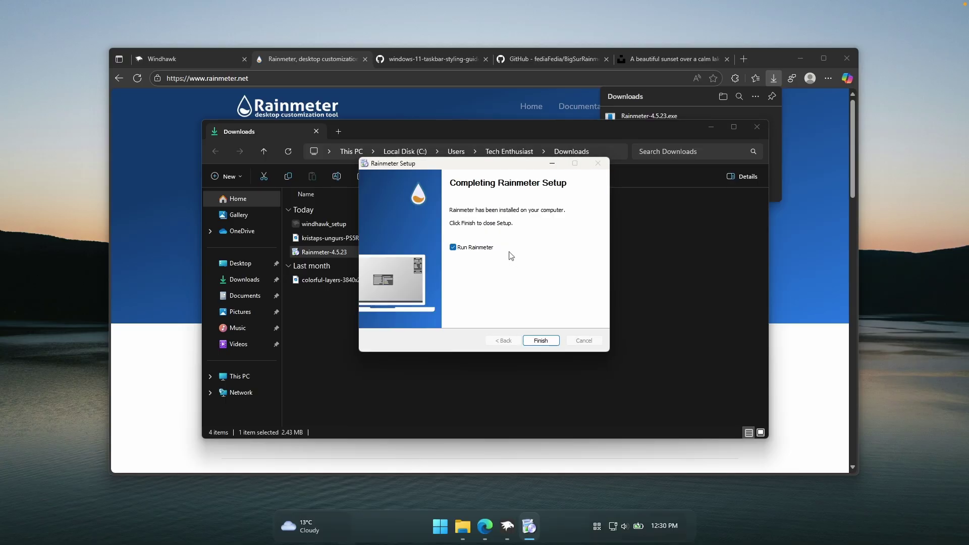
click(541, 341)
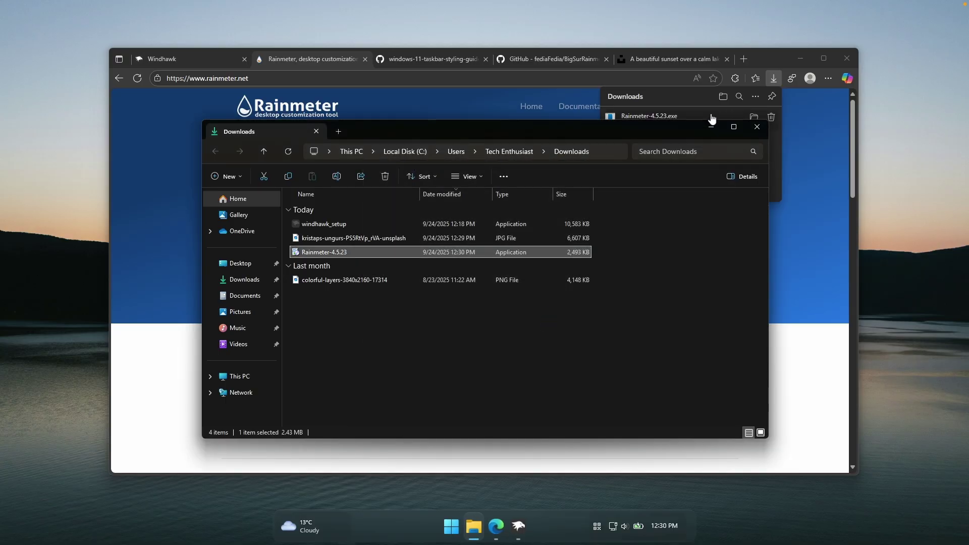
Step: Minimize the open windows and unload Rainmeter's default illustro skins: Welcome, Disks, System and Clock
click(711, 127)
click(798, 58)
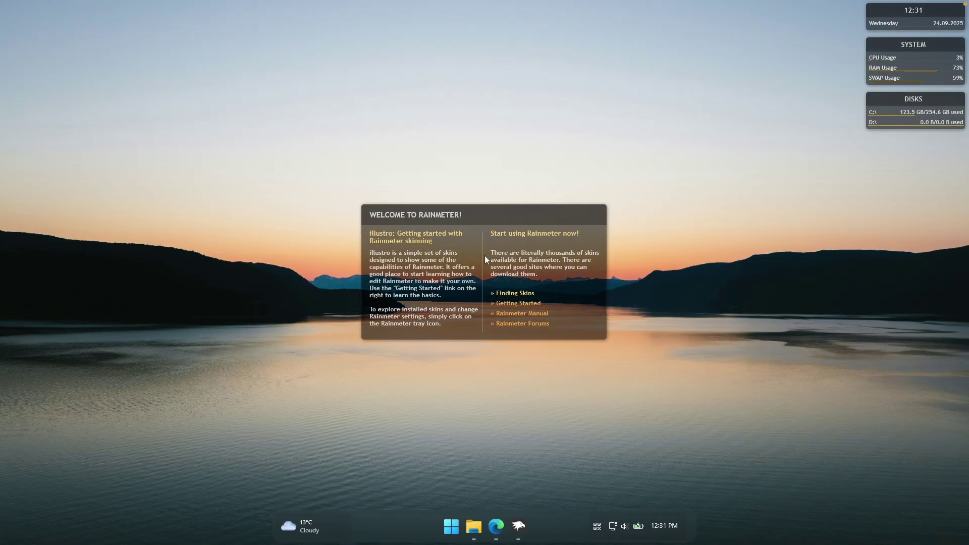
right_click(481, 214)
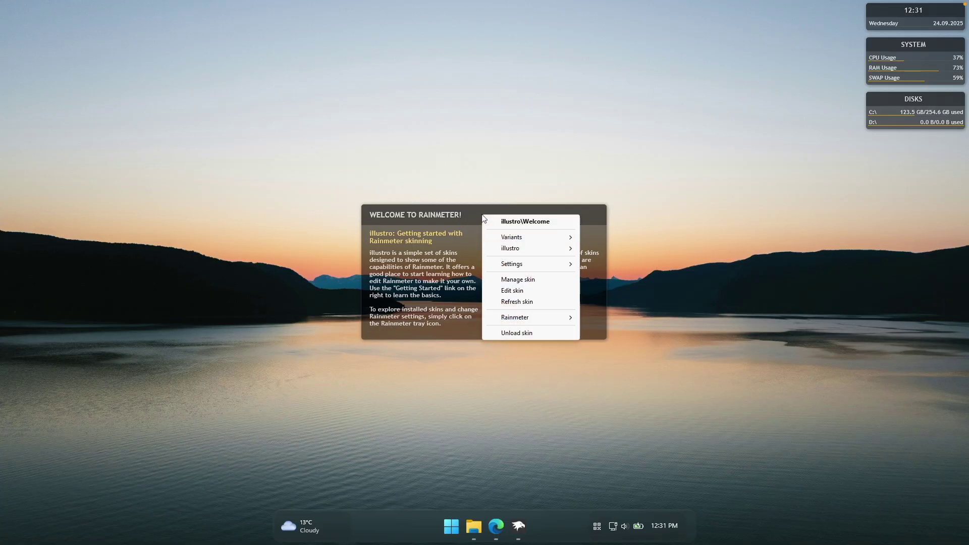
click(529, 332)
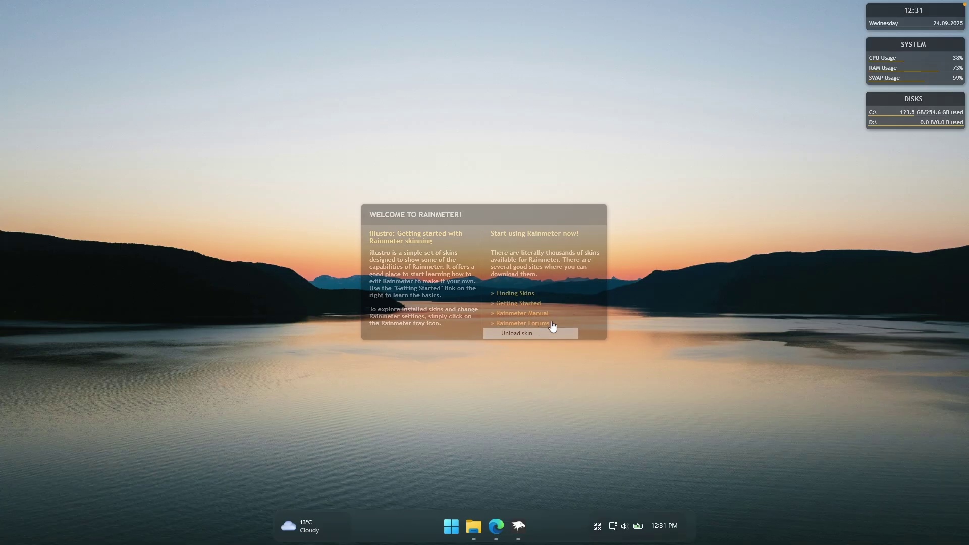
right_click(882, 99)
click(909, 222)
right_click(891, 56)
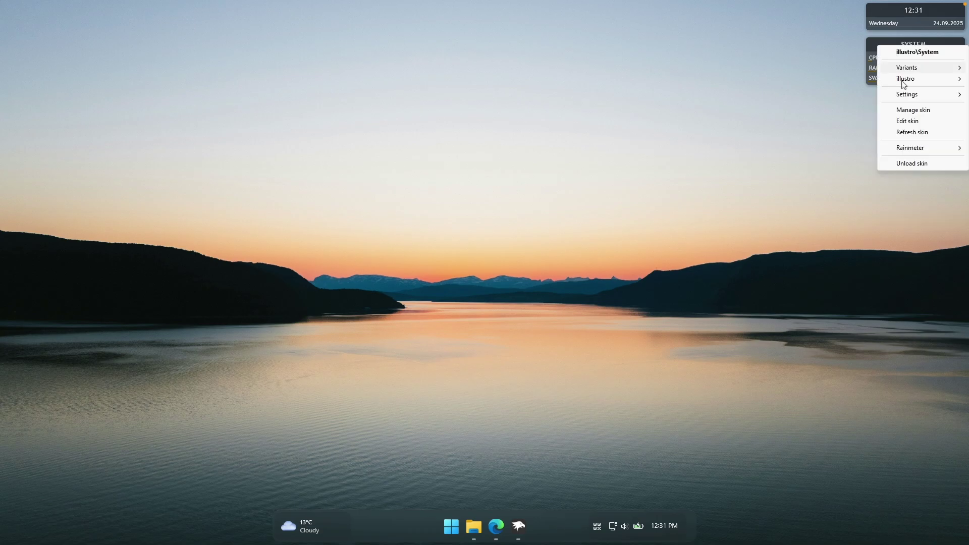
click(915, 163)
right_click(880, 8)
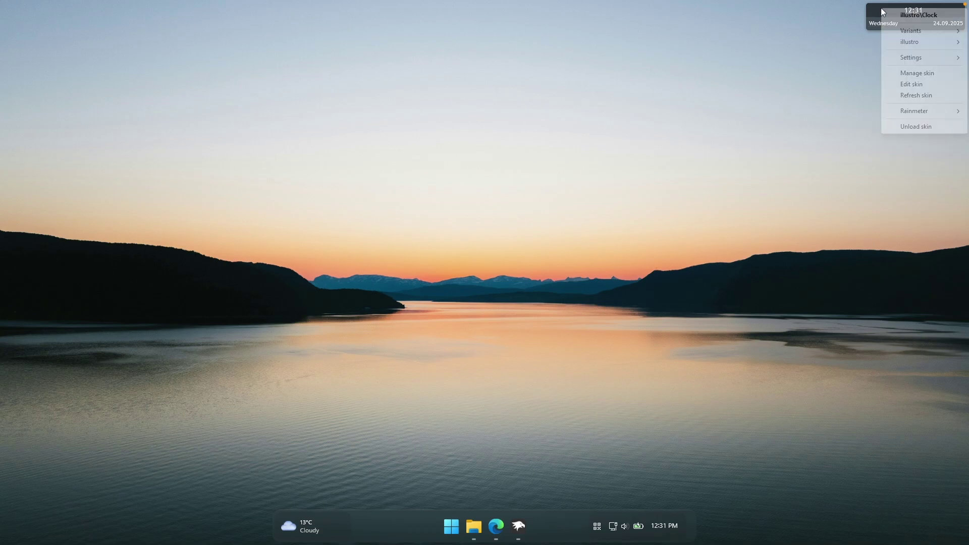
click(903, 127)
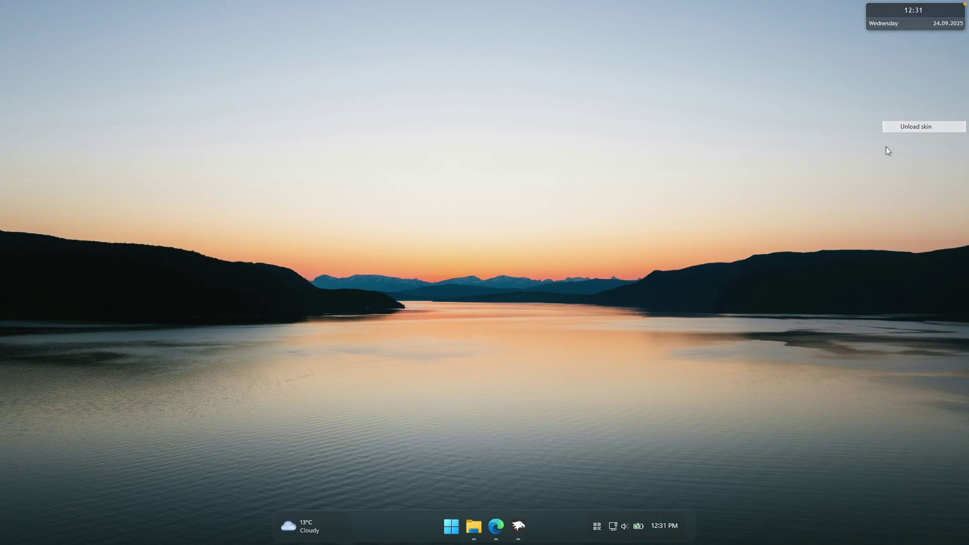
Step: Download the BigSur RC26 1.3.1 skin package from the BigSurRainmeter releases page on GitHub in Edge
click(496, 532)
click(554, 59)
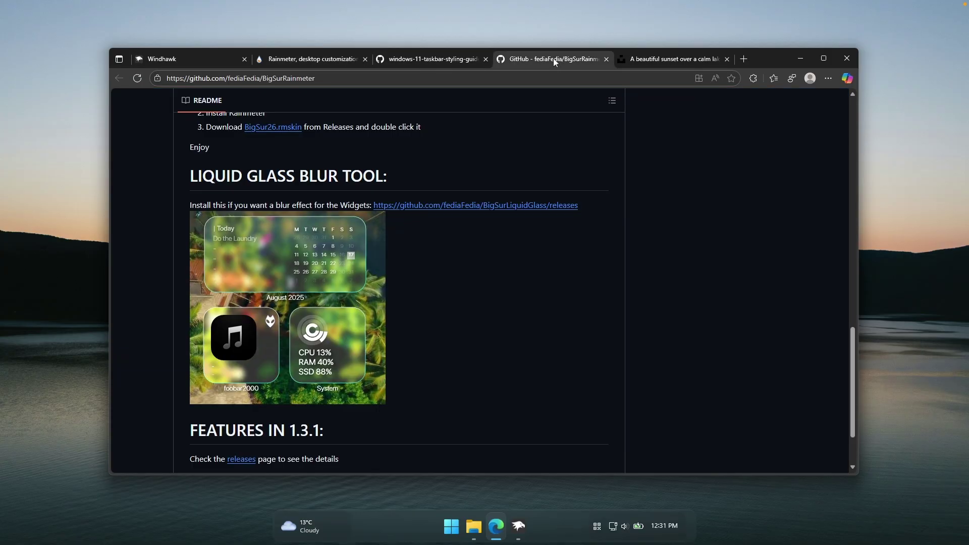
scroll(432, 187, up, 10)
scroll(403, 253, down, 1)
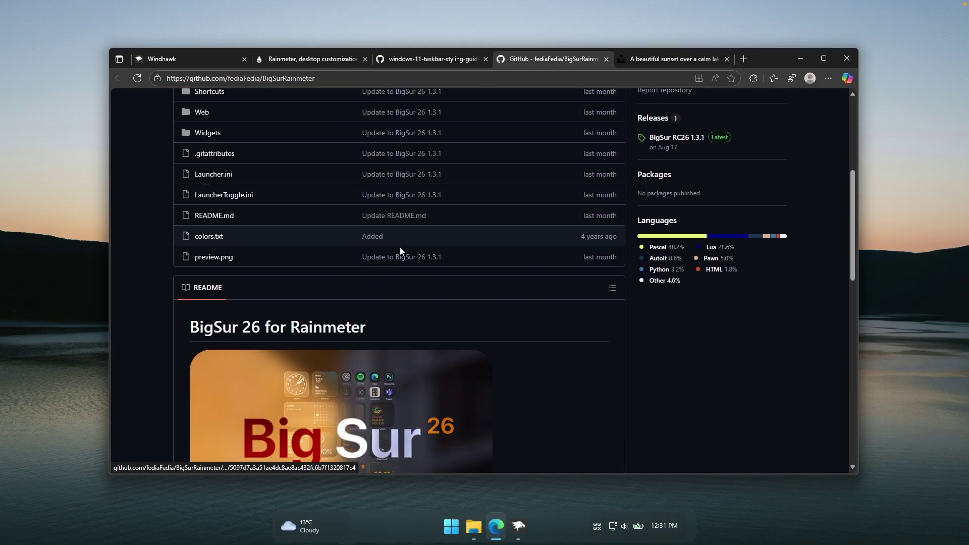
scroll(483, 225, up, 5)
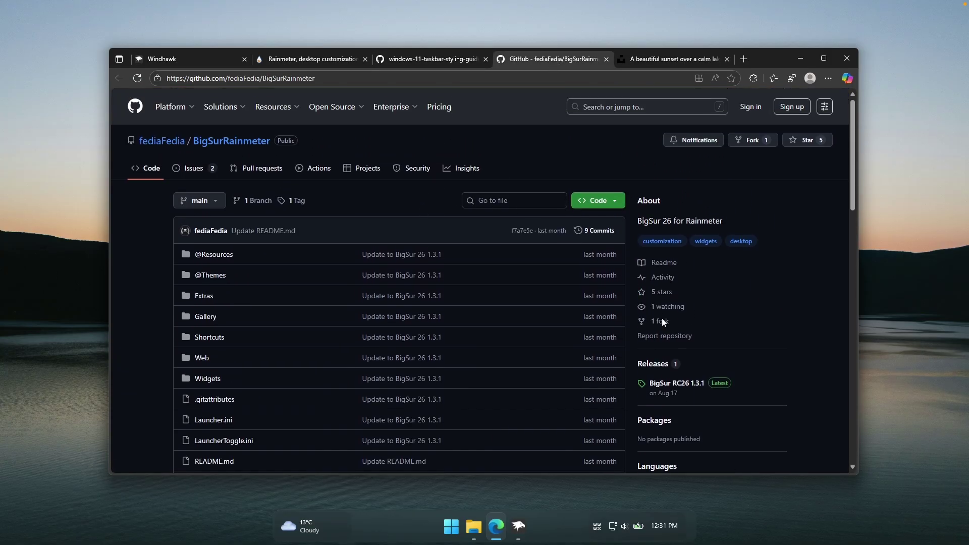
click(651, 364)
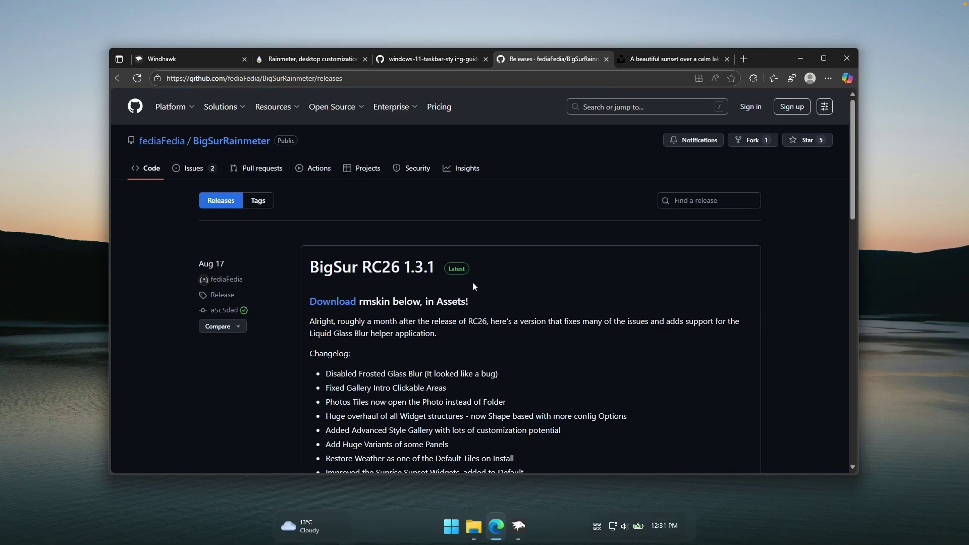
scroll(473, 287, down, 4)
scroll(359, 205, up, 2)
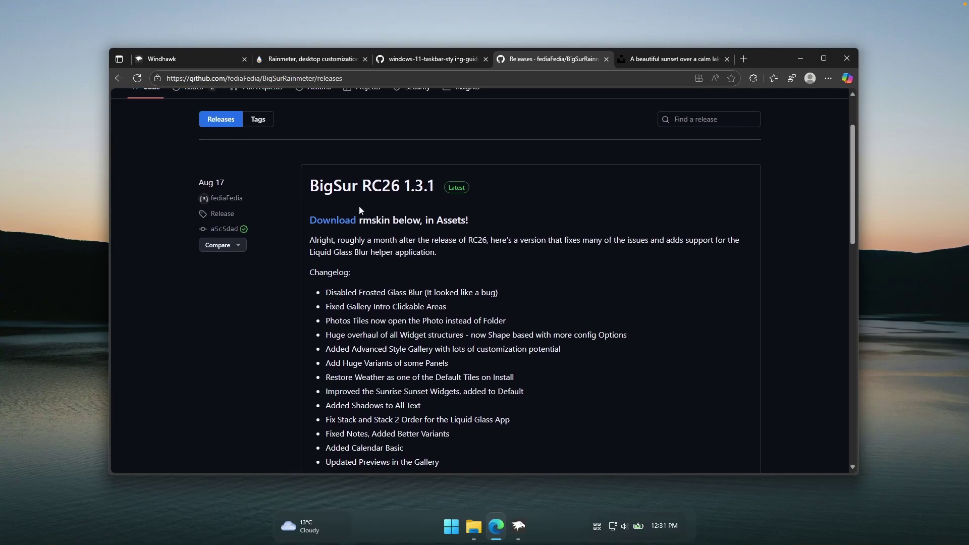
click(335, 221)
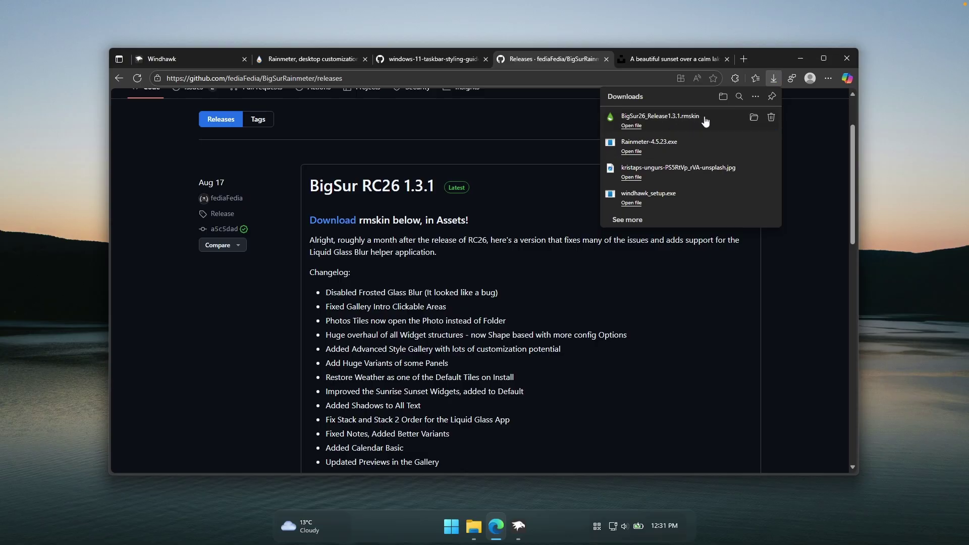
Step: Install BigSur26_Release1.3.1.rmskin with its included layout, and apply the theme with the layout without a sidebar
click(710, 119)
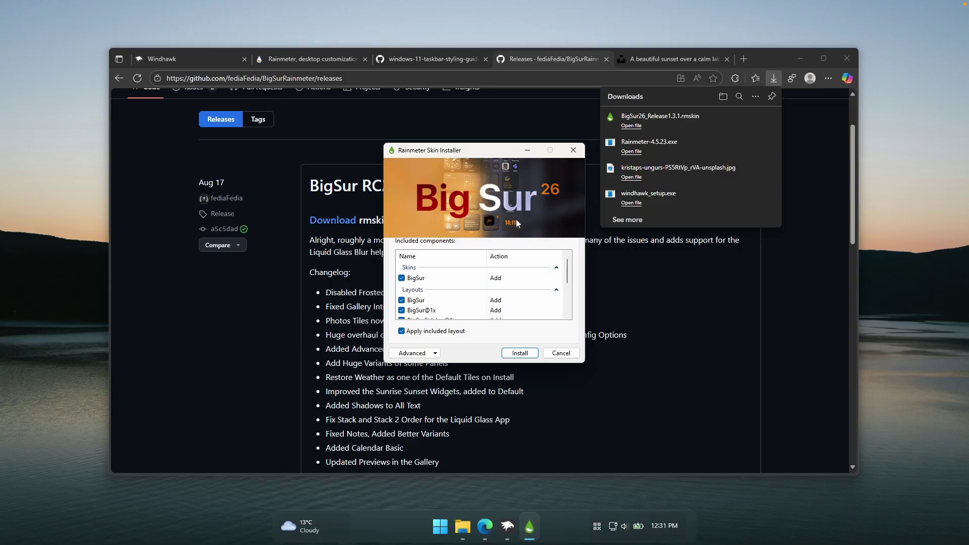
click(520, 354)
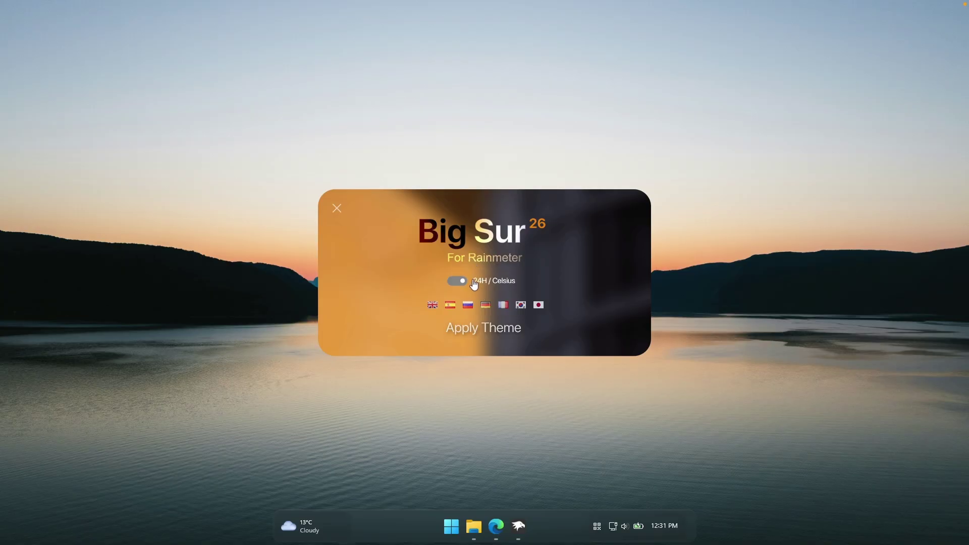
click(478, 329)
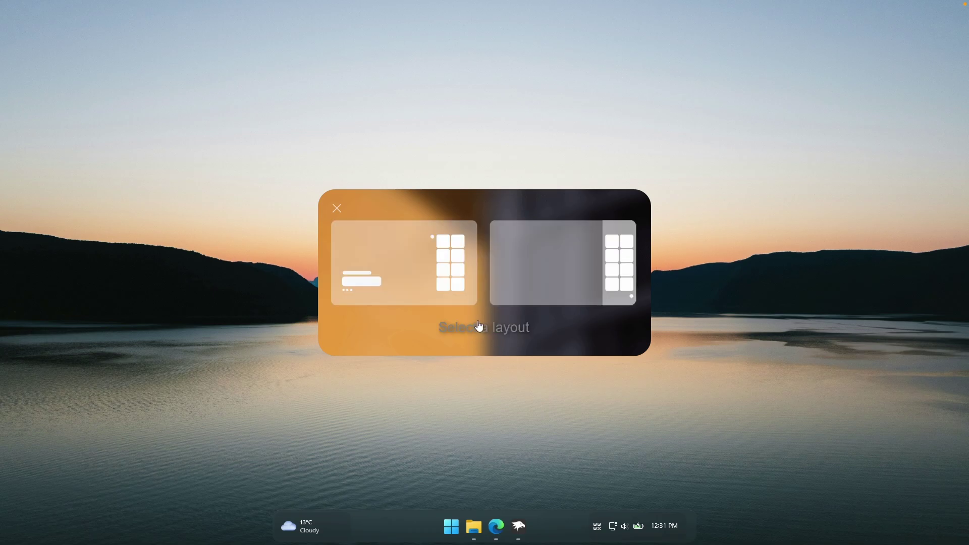
click(409, 262)
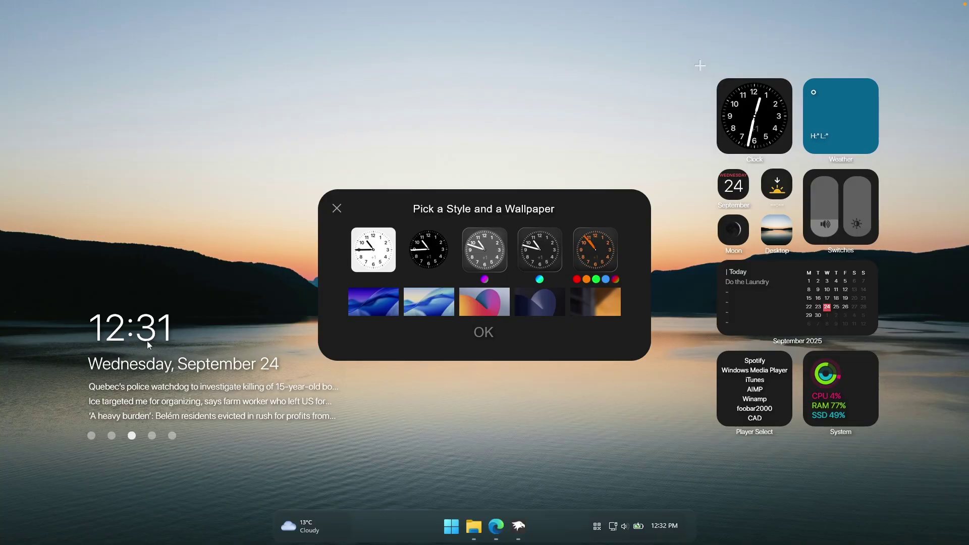
Step: Choose the LightGlass style for the BigSur widgets, confirm it without changing the wallpaper, and close the settings window
click(488, 243)
click(495, 239)
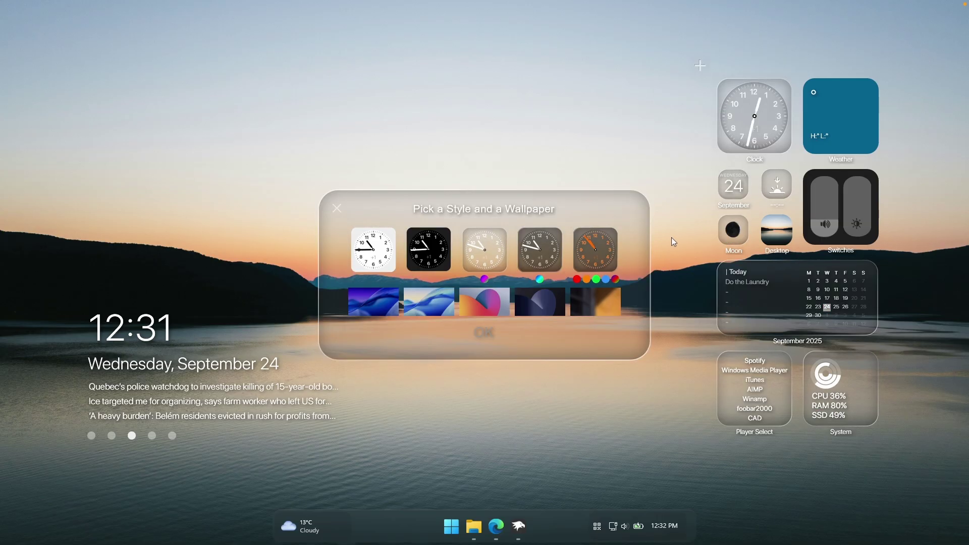
click(486, 335)
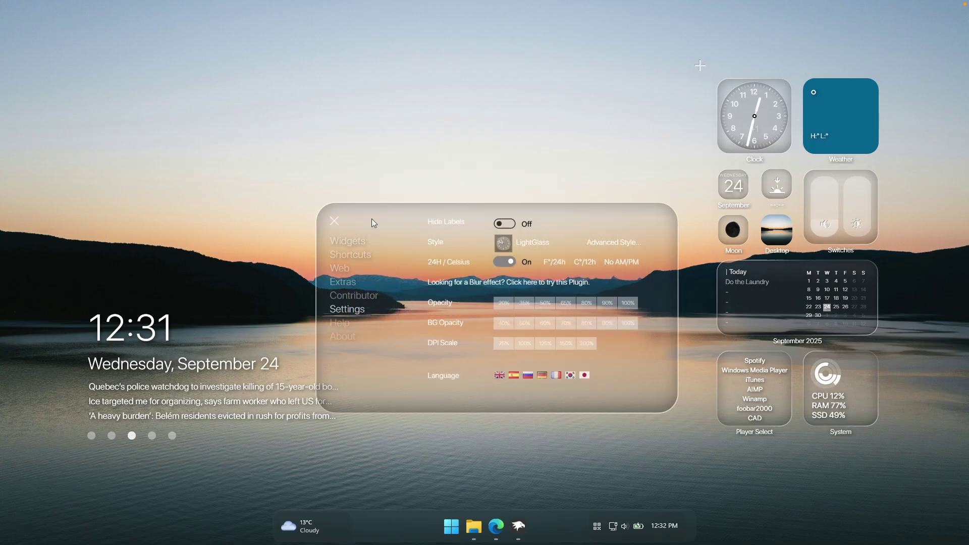
click(335, 220)
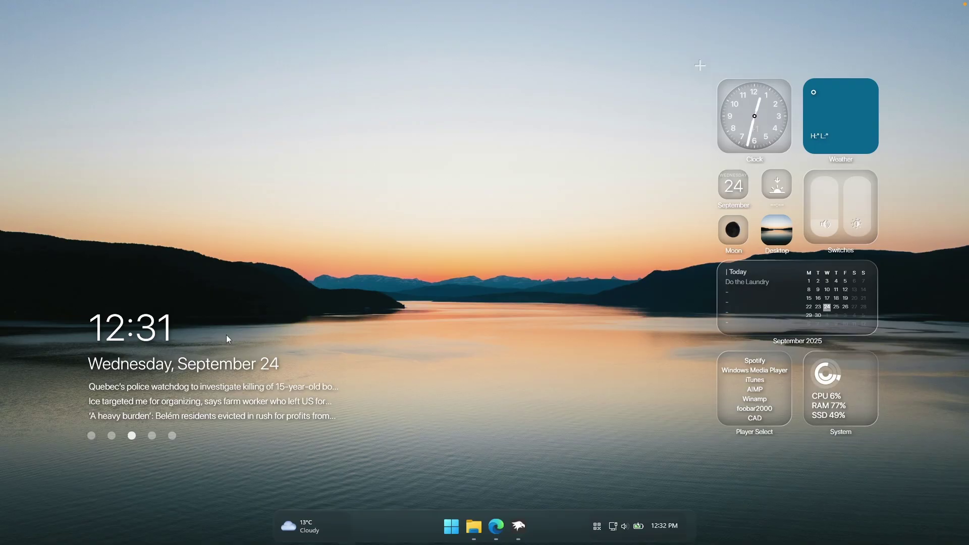
Step: Close the large time and news widget, and move the calendar widget to the lower-left area of the desktop
right_click(178, 308)
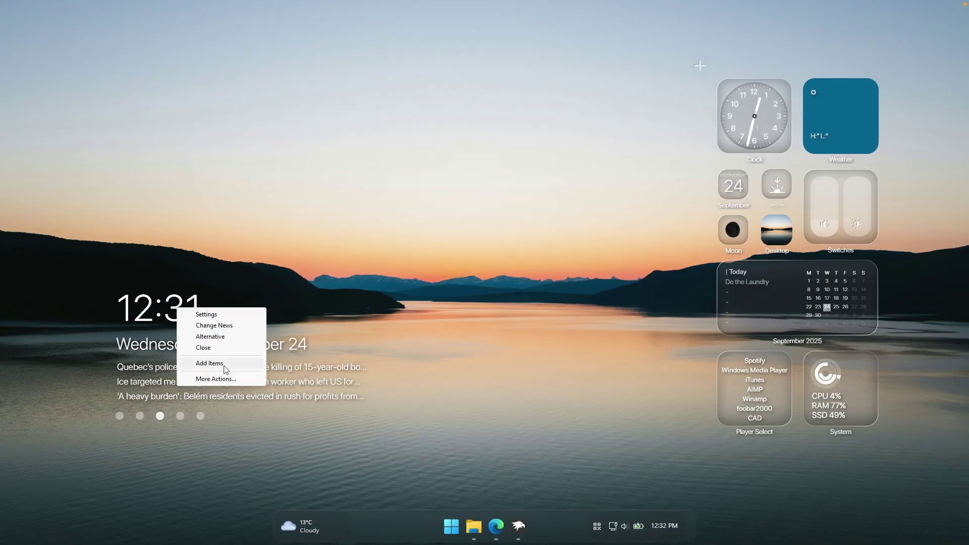
click(218, 349)
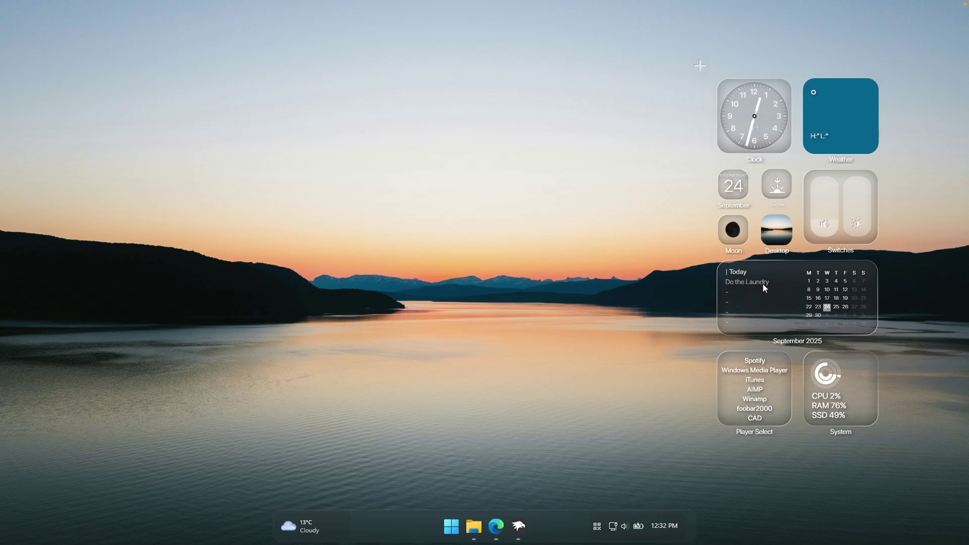
drag(780, 306, 159, 404)
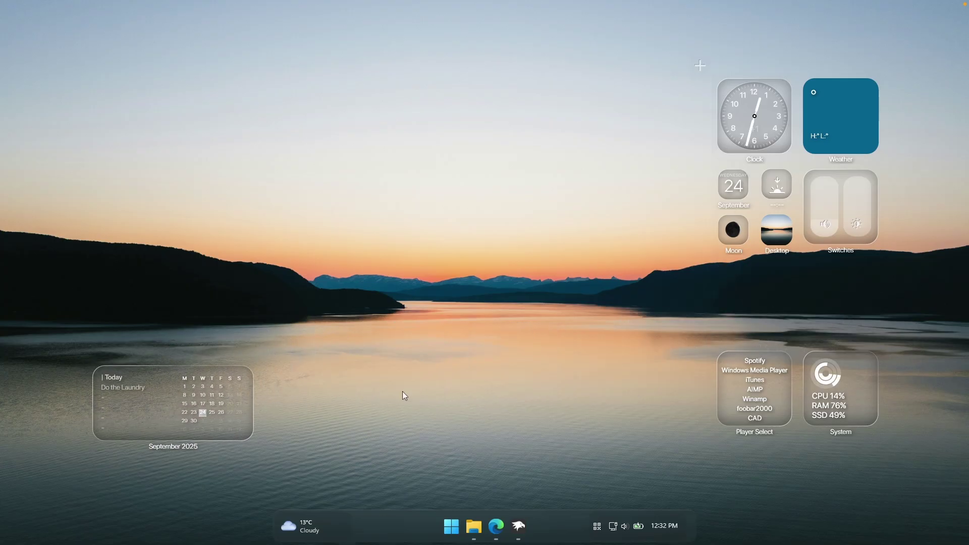
Step: Set the player widget to Spotify and move it lower, and place the Switches and System widgets side by side beneath the calendar
click(768, 361)
drag(764, 460, 770, 471)
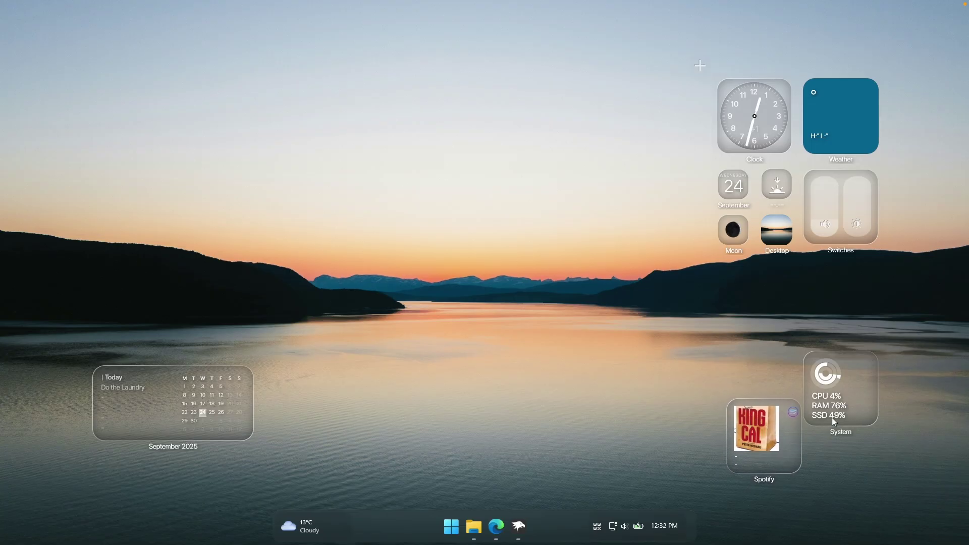
drag(858, 392, 246, 428)
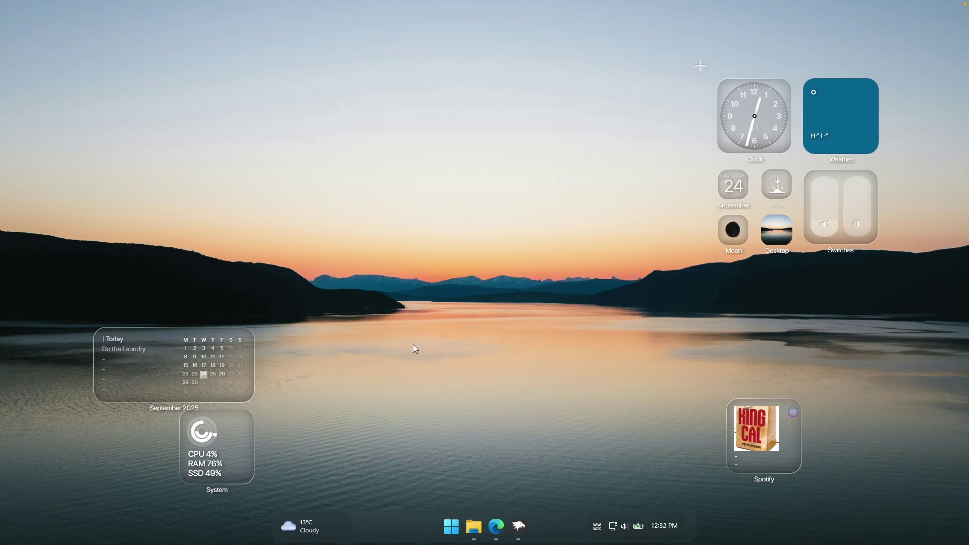
drag(841, 180, 128, 416)
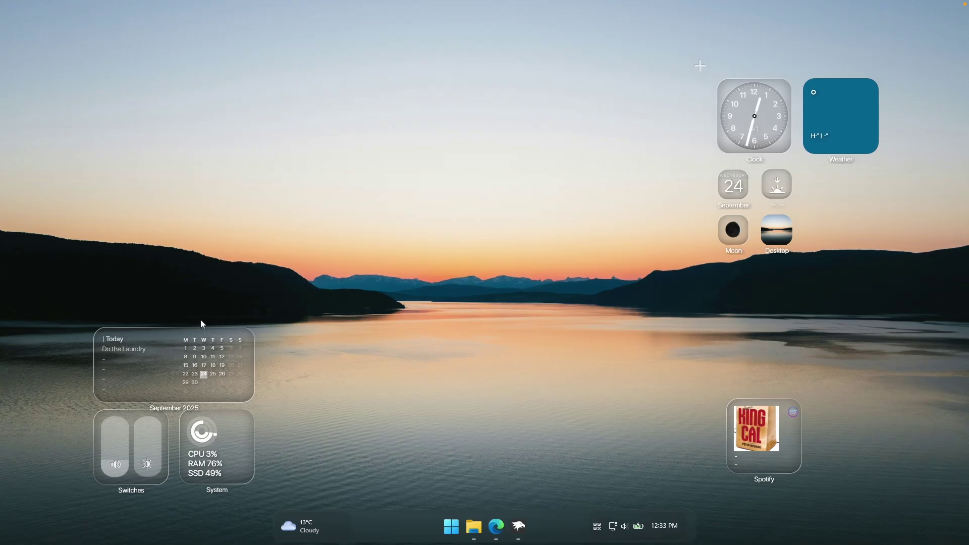
Step: Turn on Hide Labels in the BigSur settings and move the settings window slightly higher
click(698, 65)
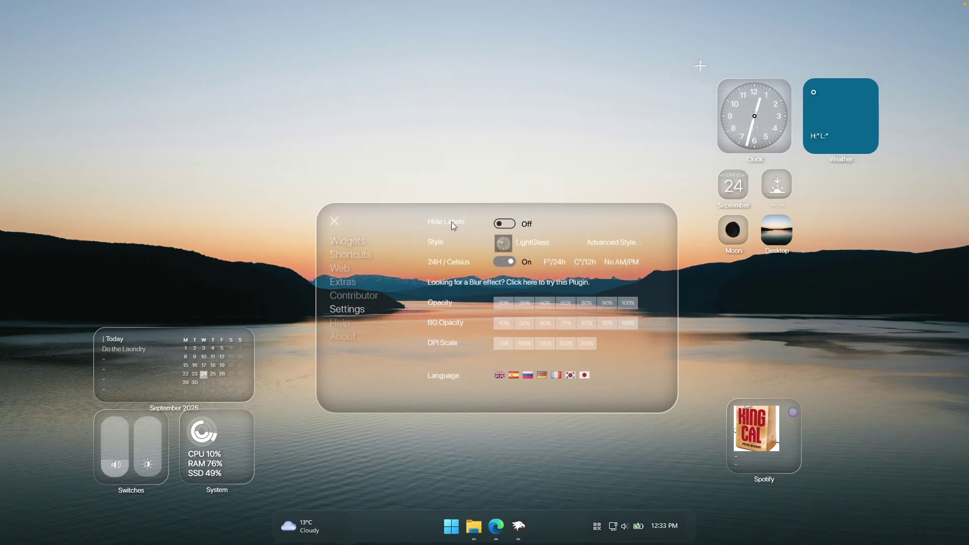
click(509, 223)
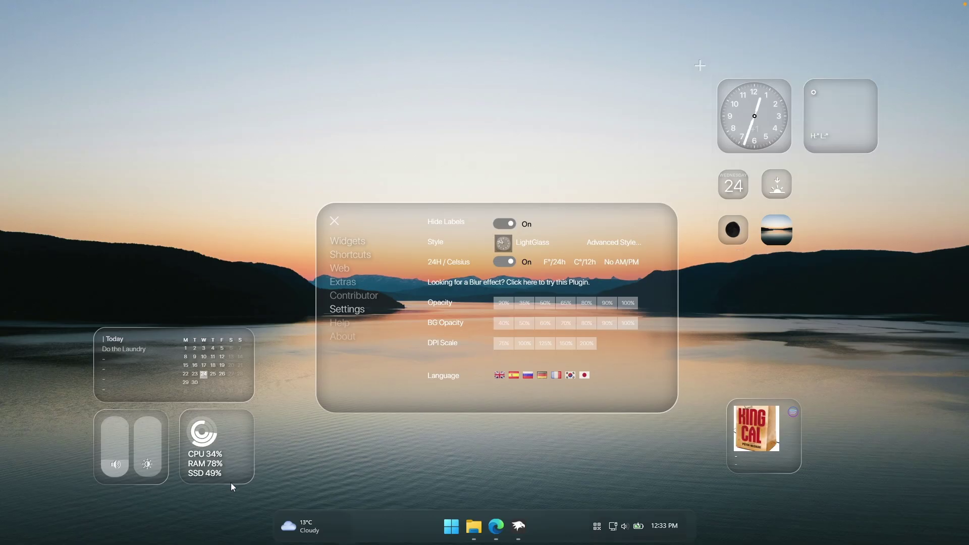
click(509, 223)
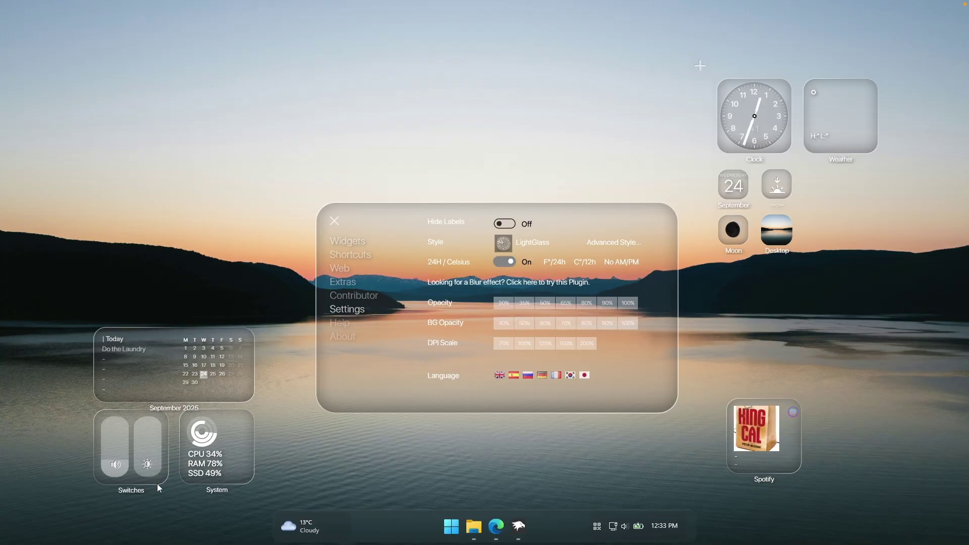
click(520, 226)
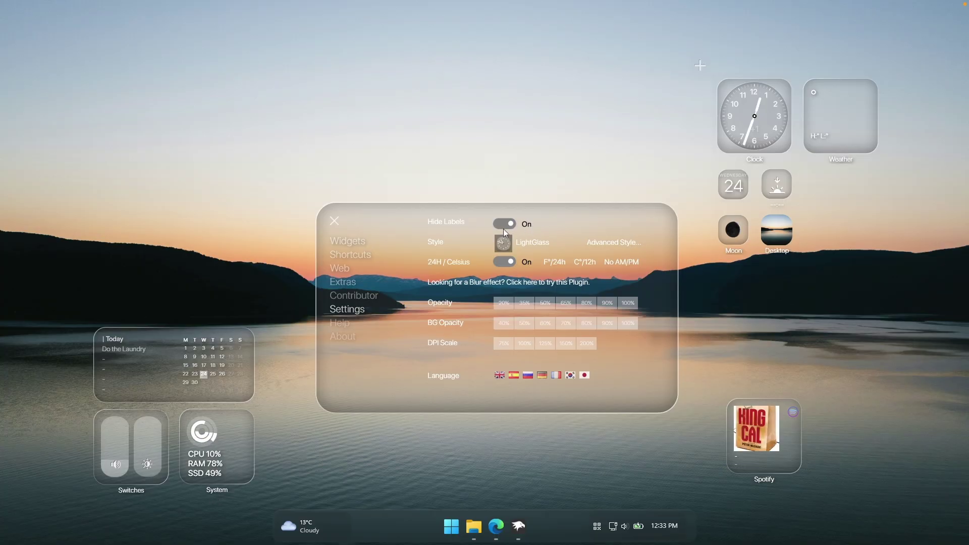
drag(553, 219, 550, 186)
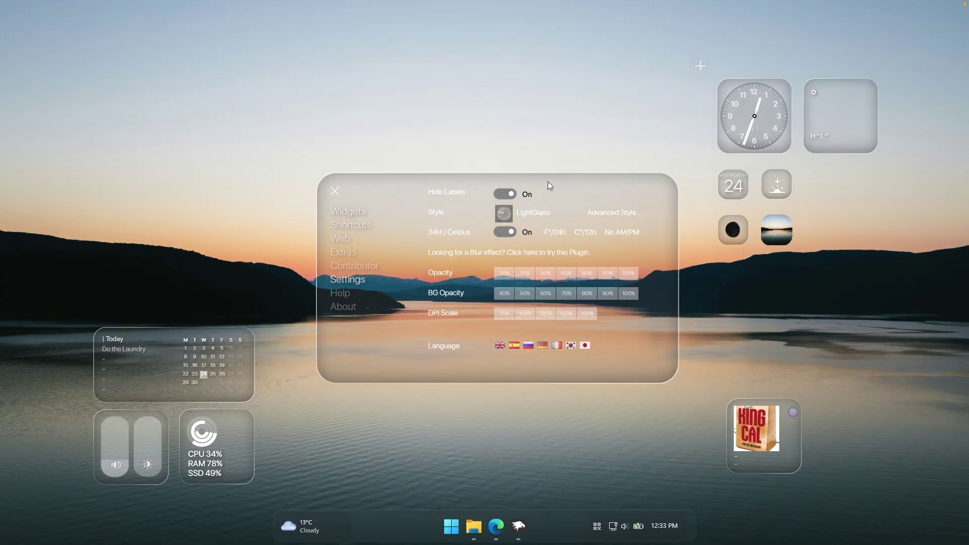
Step: Add the DigitalClock widget from the widget gallery and place it above the gallery window
click(352, 214)
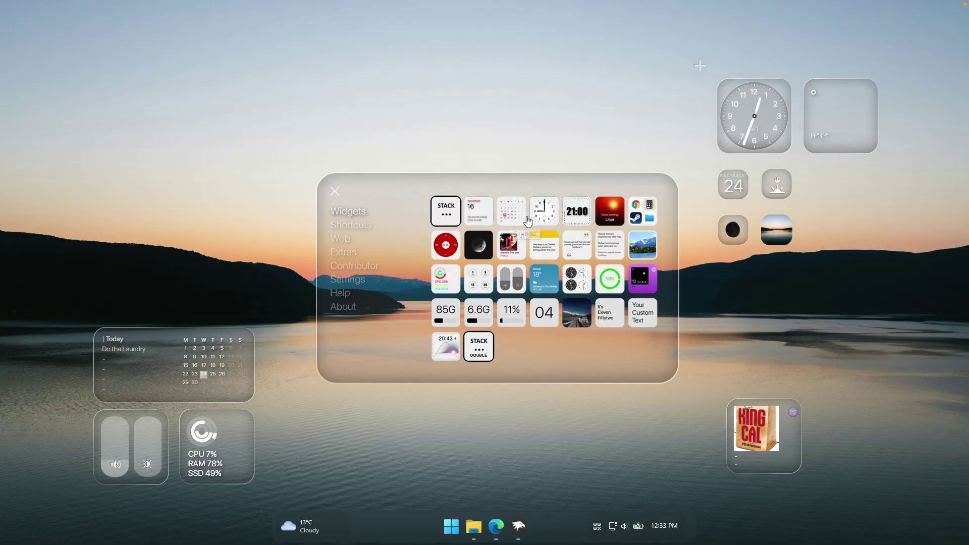
click(579, 213)
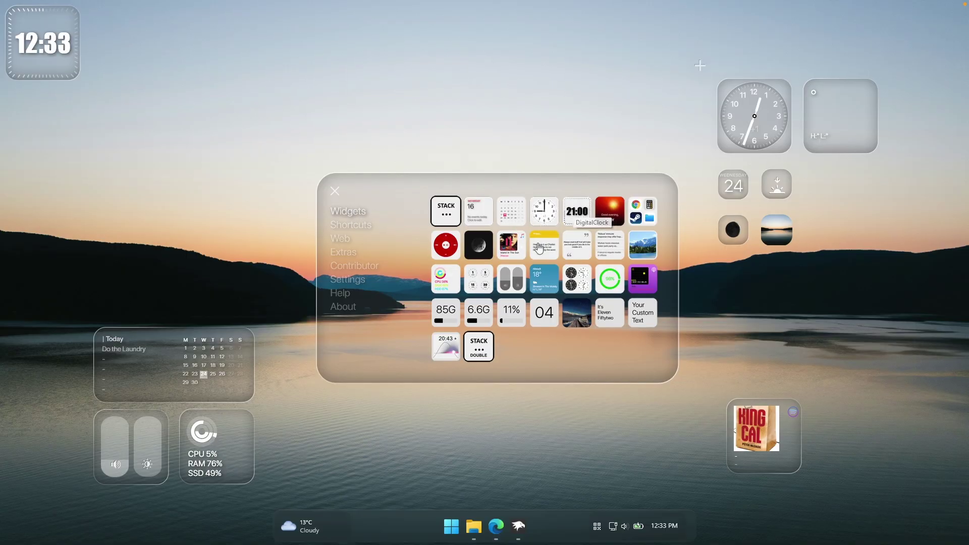
drag(56, 55, 300, 76)
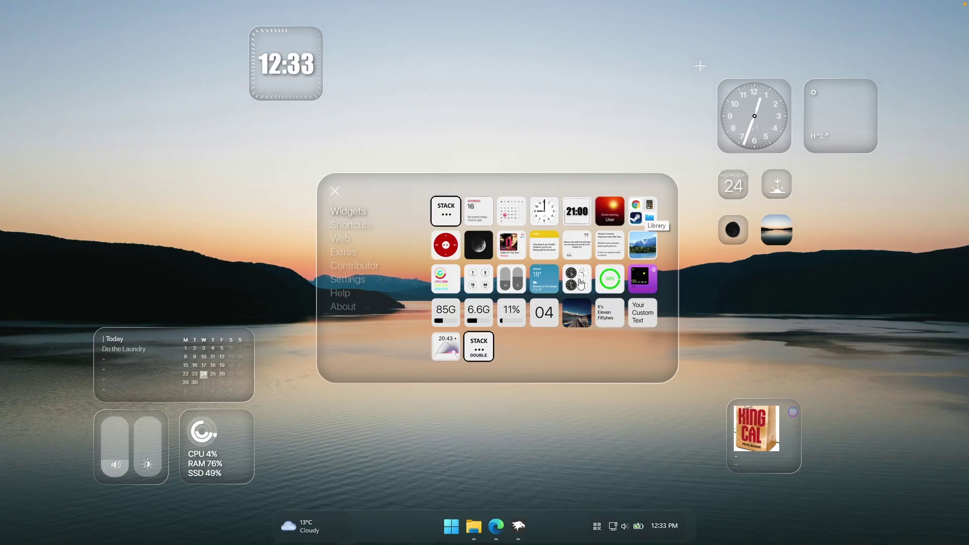
Step: Add a Visual Studio Code shortcut tile to the desktop and close it again
click(364, 228)
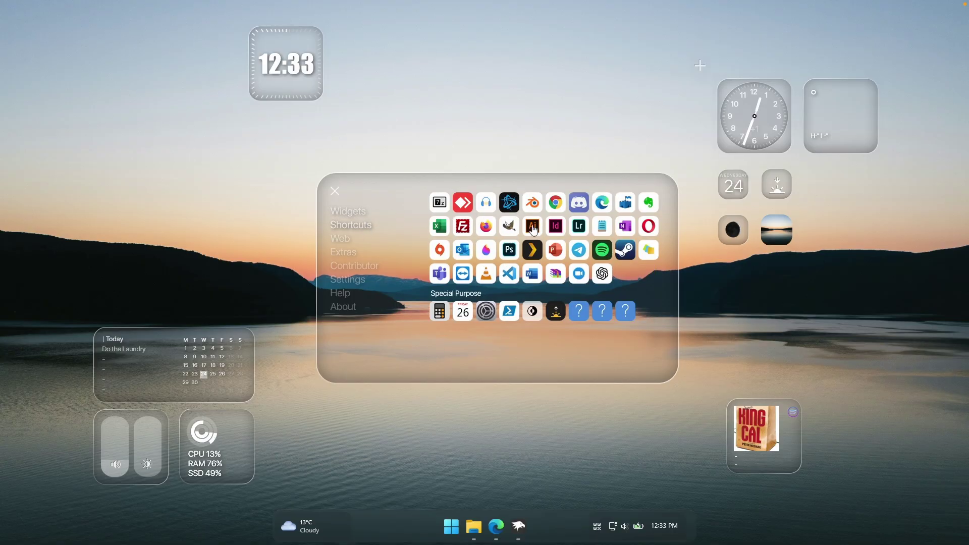
click(511, 274)
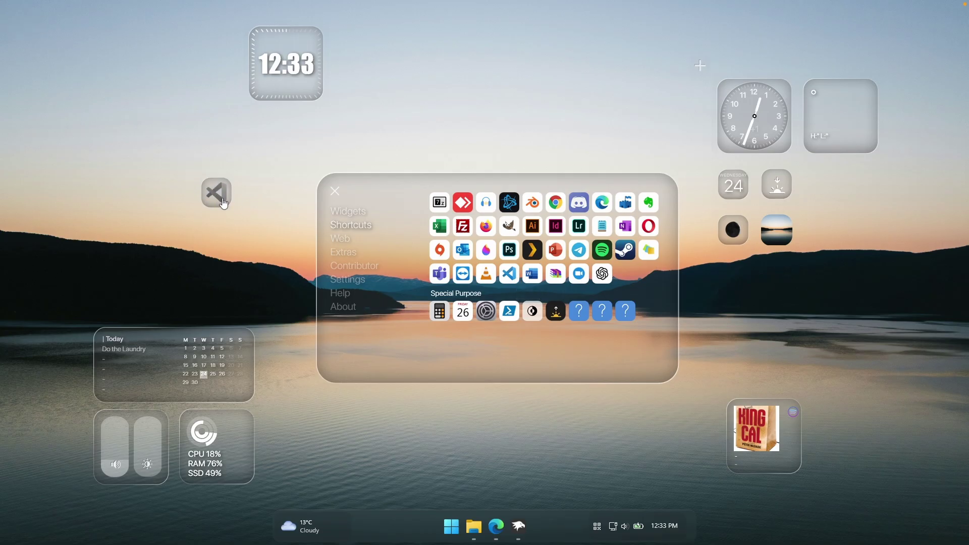
right_click(219, 196)
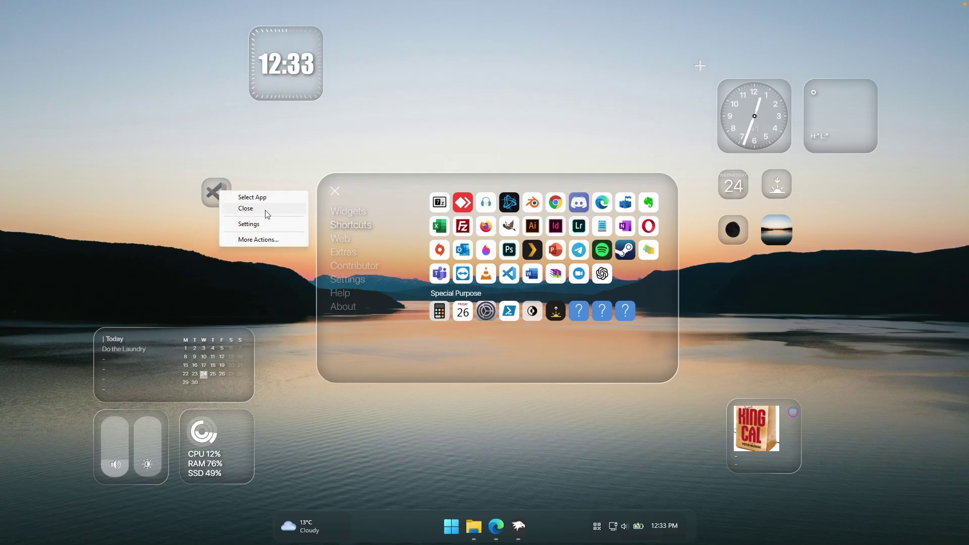
click(240, 209)
click(348, 242)
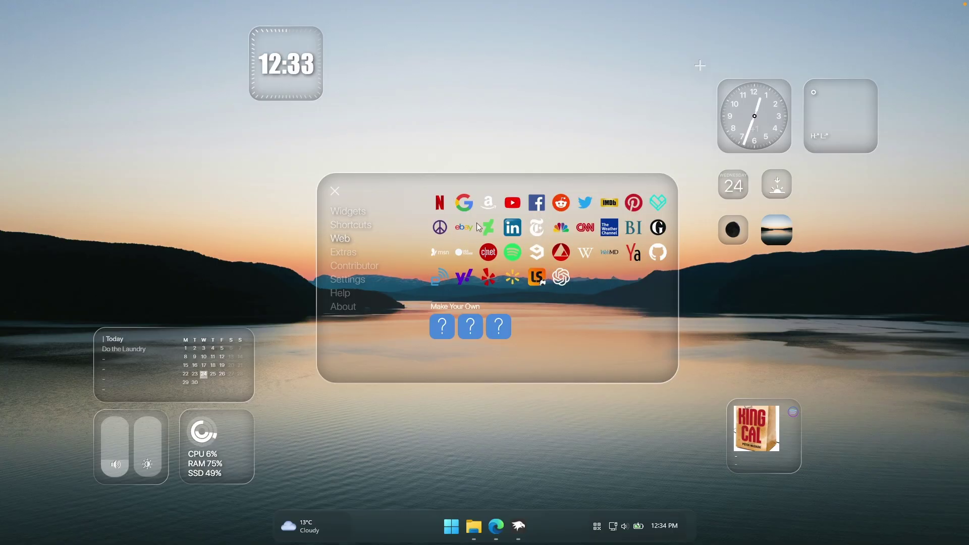
click(352, 252)
click(353, 280)
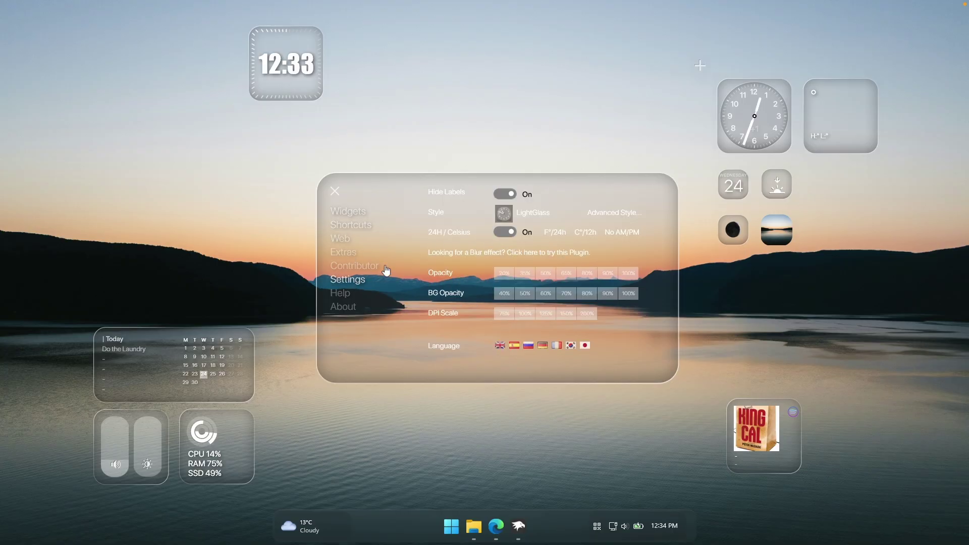
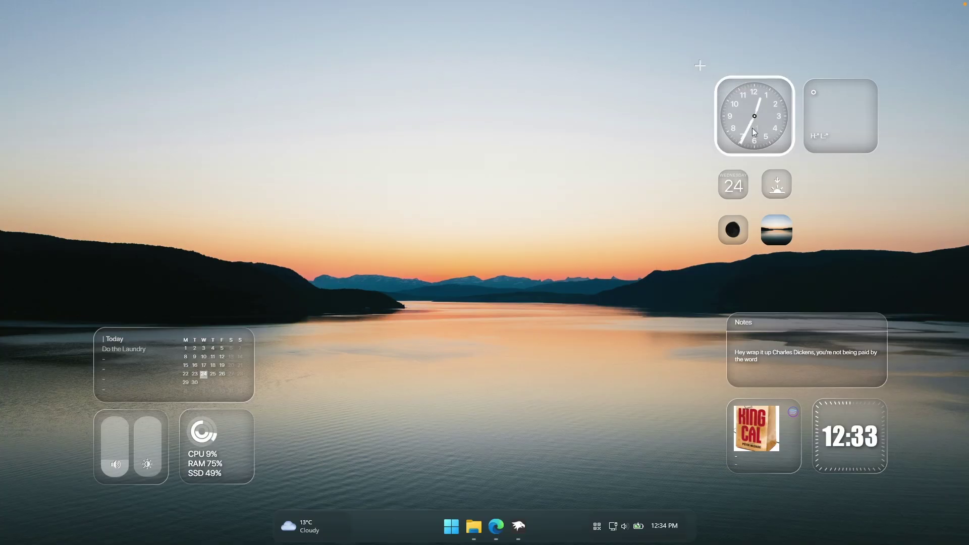
Step: Close the analog clock and weather widgets and the small date, sunrise, moon and desktop tiles beneath them
right_click(779, 112)
click(820, 135)
right_click(834, 116)
click(869, 146)
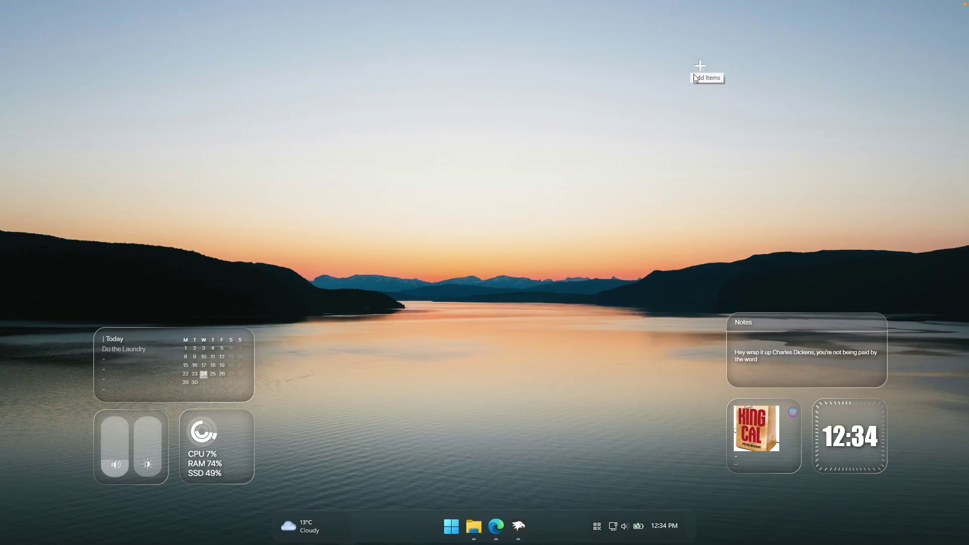
Step: Unload the main BigSur skin that shows the Add Items plus sign on the desktop
right_click(699, 66)
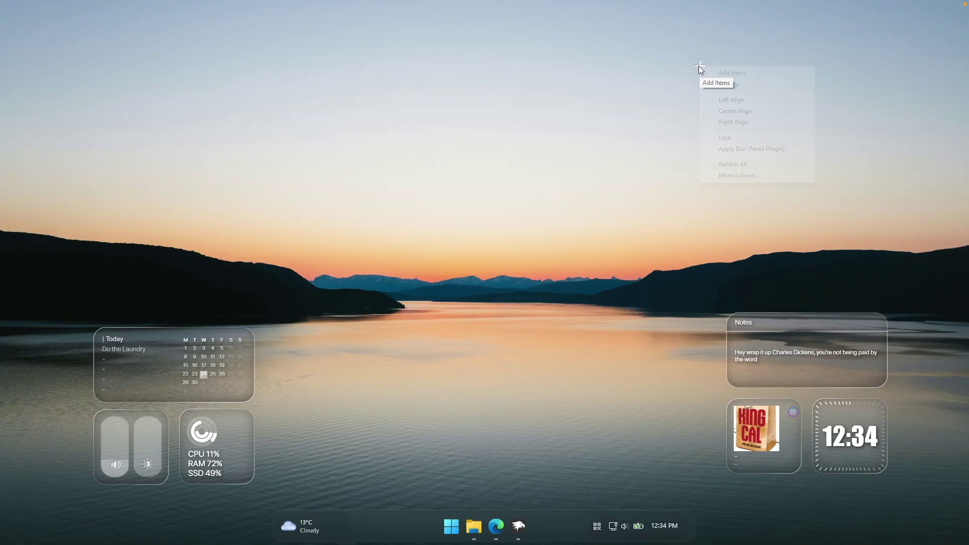
click(737, 175)
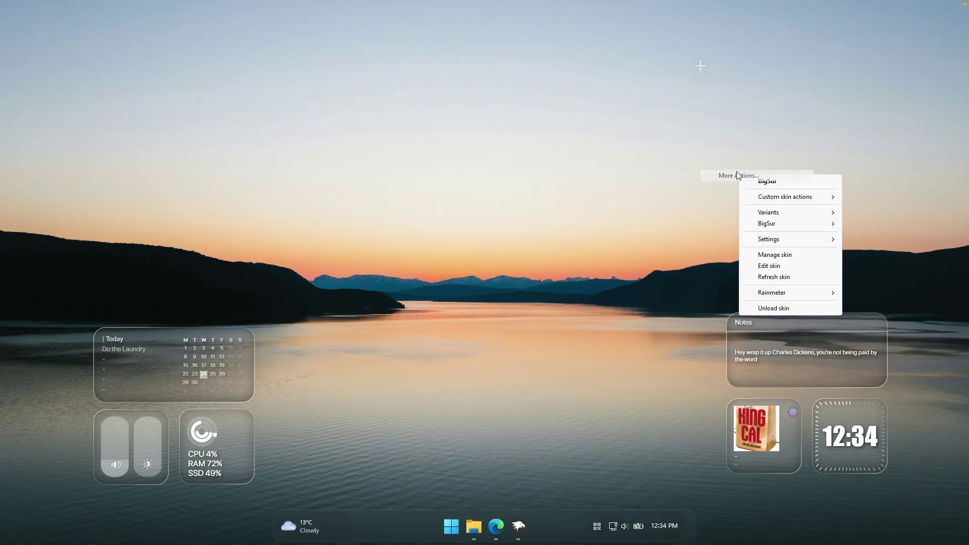
click(784, 308)
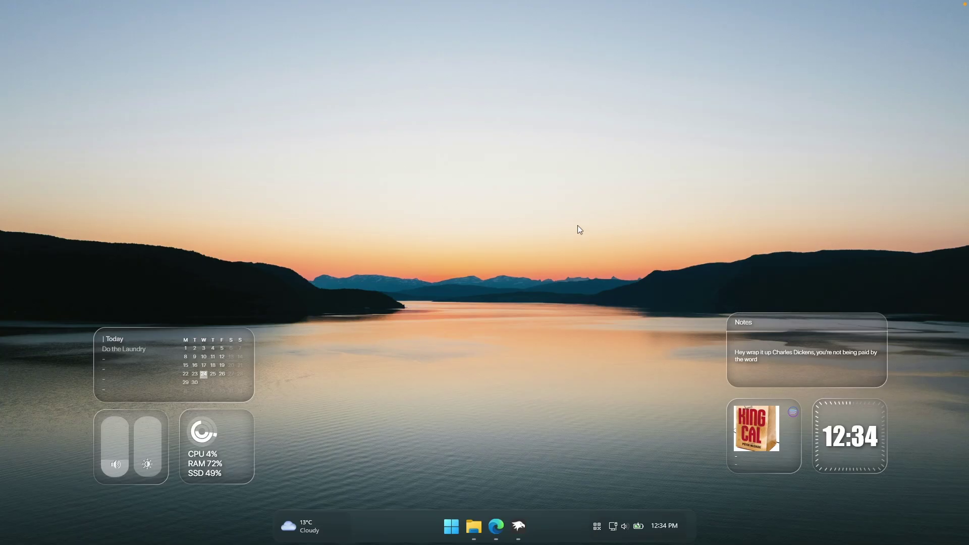
Step: Switch to Edge, search the web for the Mond Rainmeter skin and open the Mond Rainmeter Theme page on VisualSkins
click(496, 526)
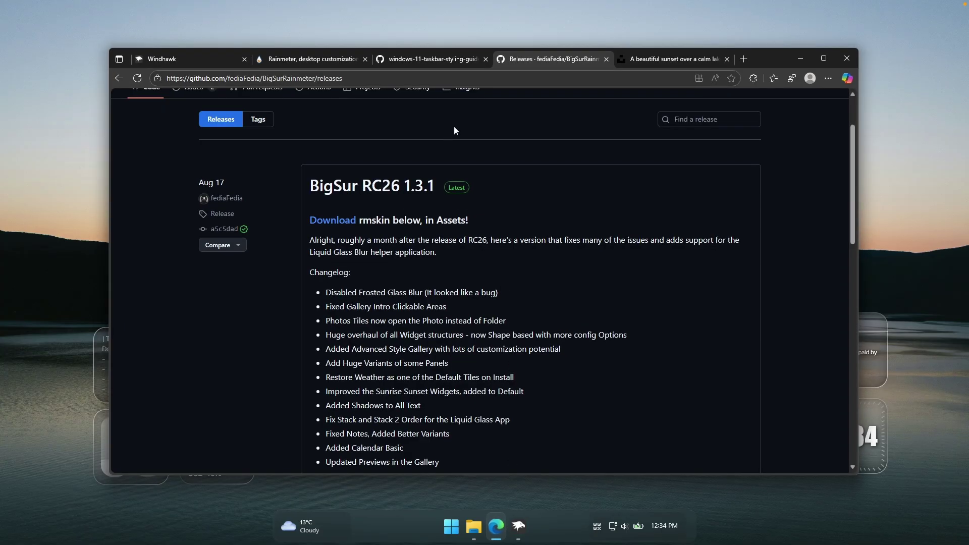
click(532, 80)
text(mond rainmeter)
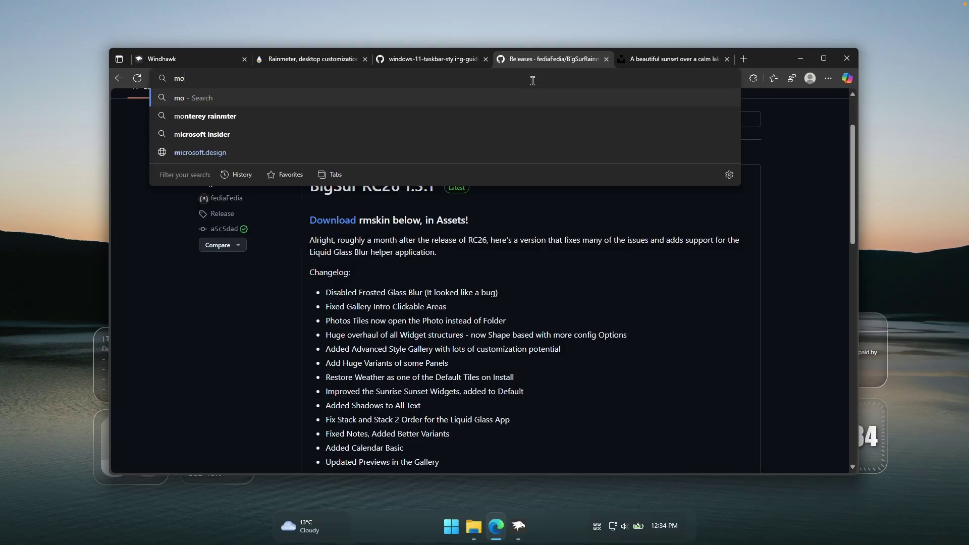
key(Return)
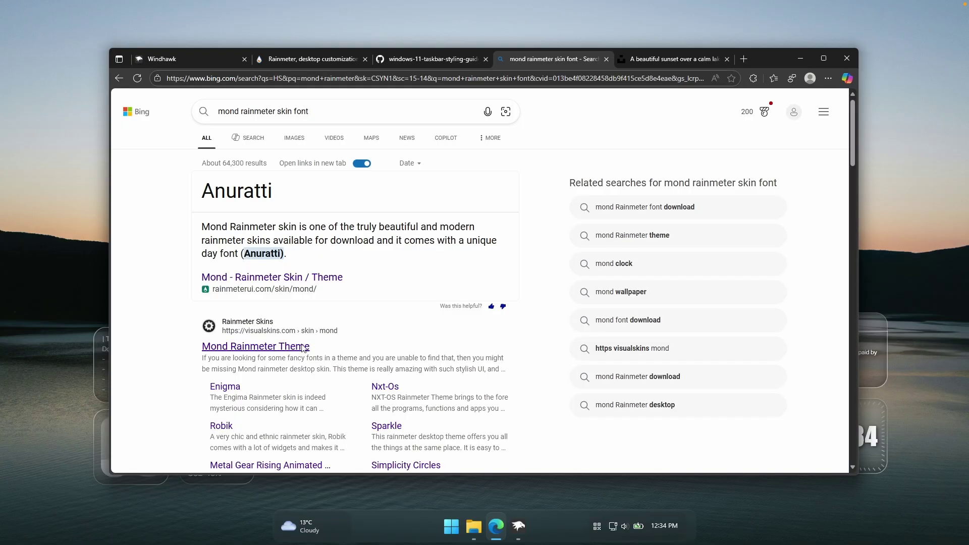
click(304, 346)
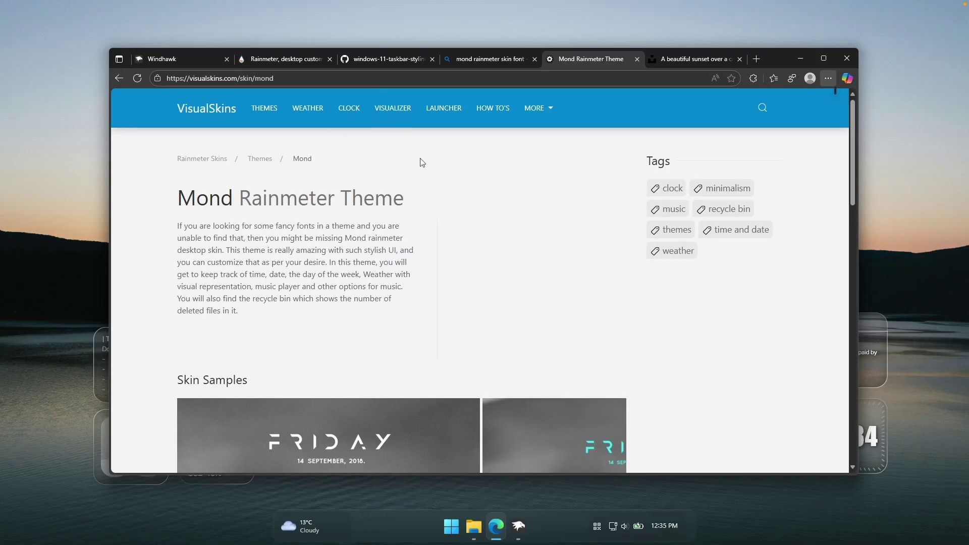
Step: Download mond.rmskin, open the package to install it, and minimize the browser
scroll(421, 162, down, 10)
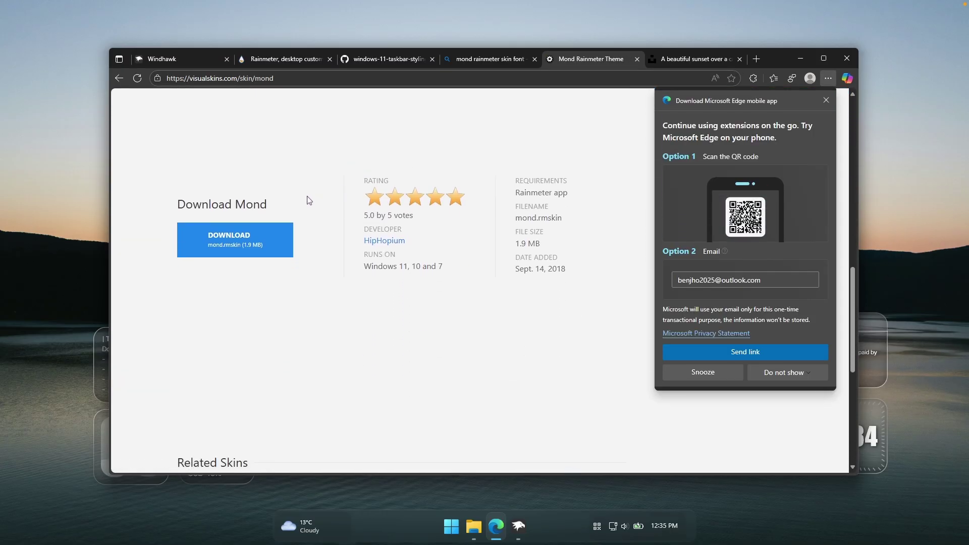
click(279, 254)
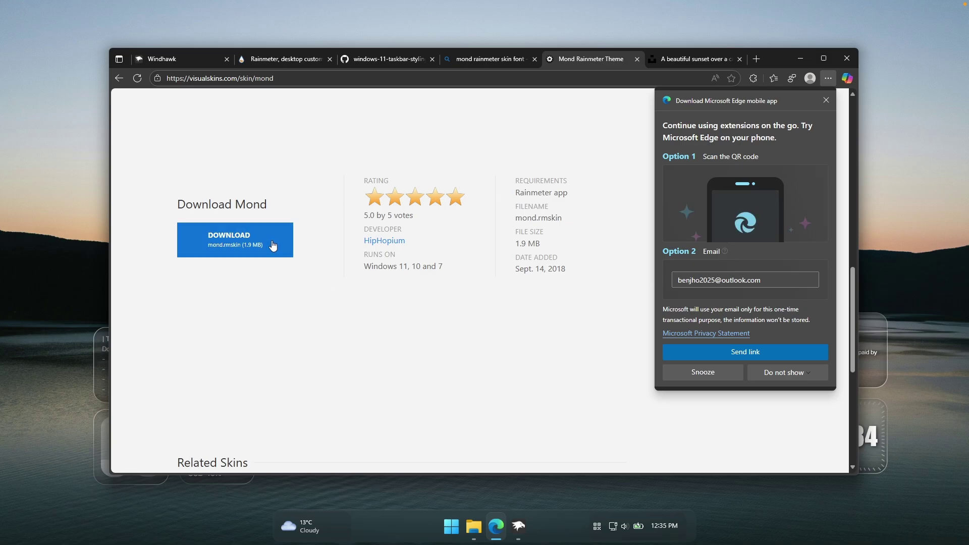
click(701, 122)
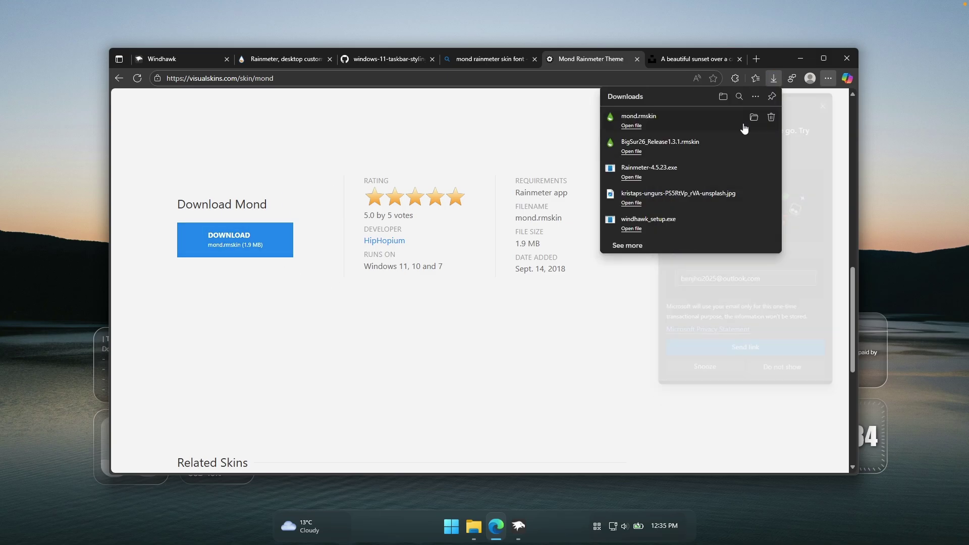
click(800, 59)
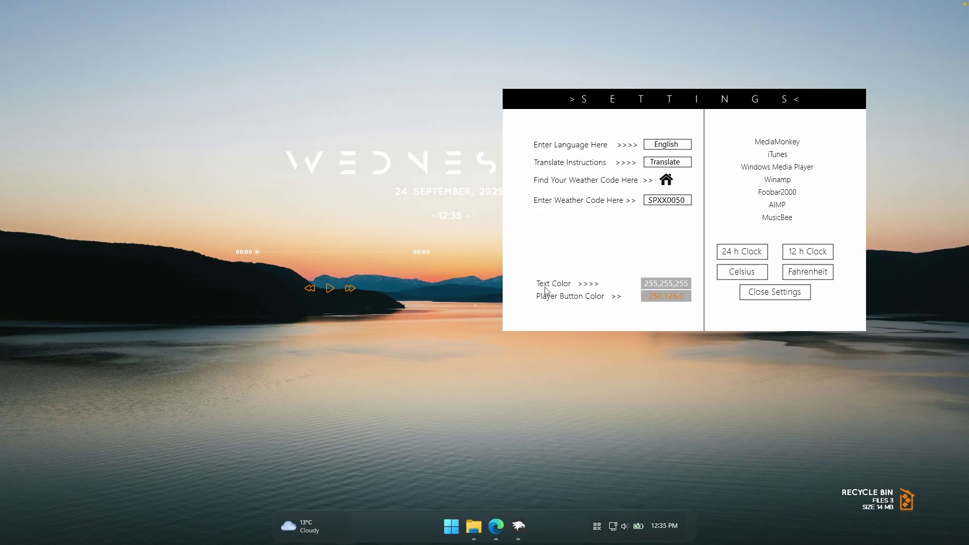
Step: Set the Mond text color to black (0,0,0) and close the Mond settings
click(666, 285)
click(535, 286)
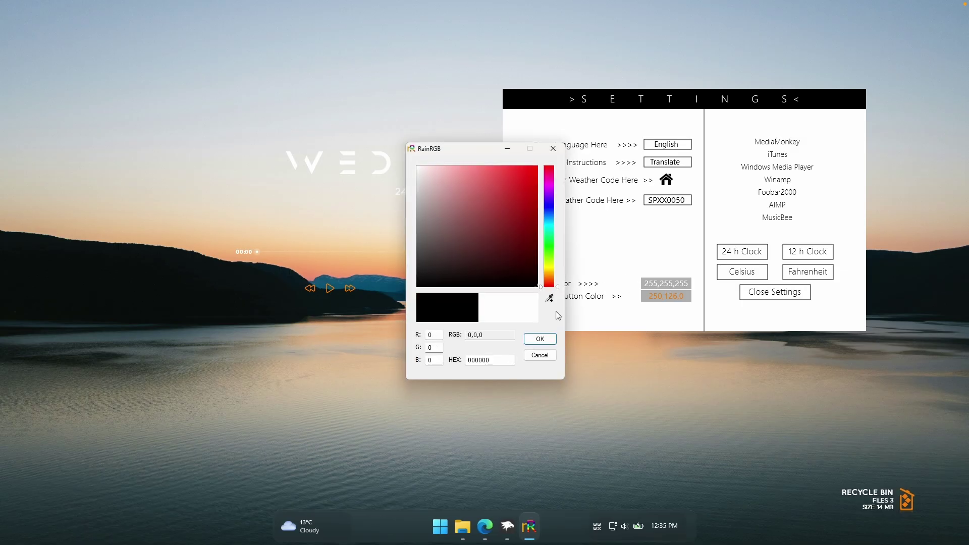
click(540, 339)
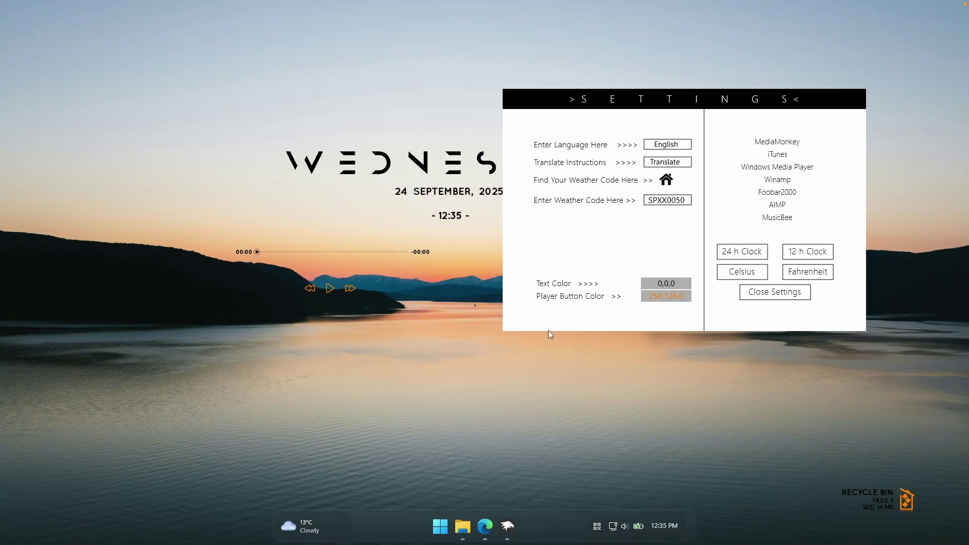
click(777, 293)
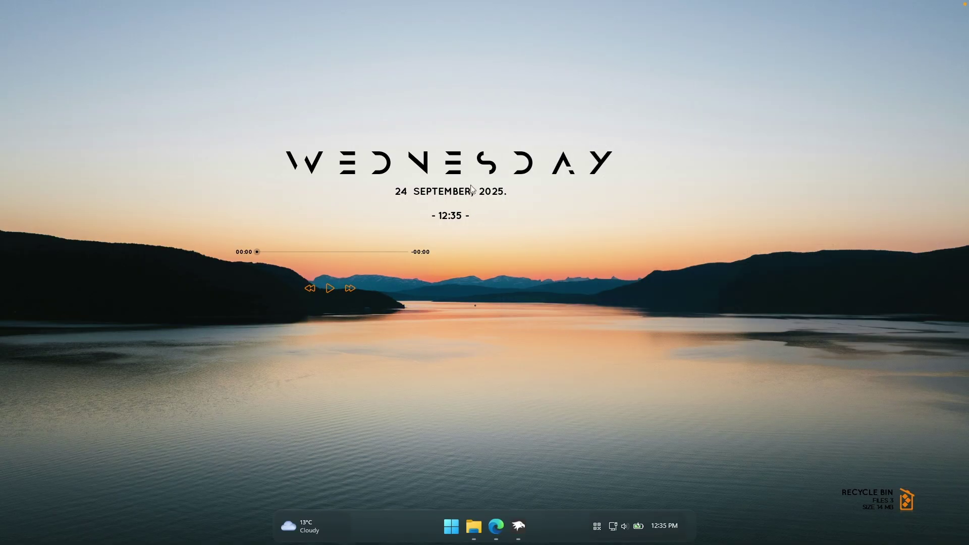
Step: Unload the Mond Player and Recycle Bin skins and the tiny leftover skin near the middle of the lake
right_click(423, 252)
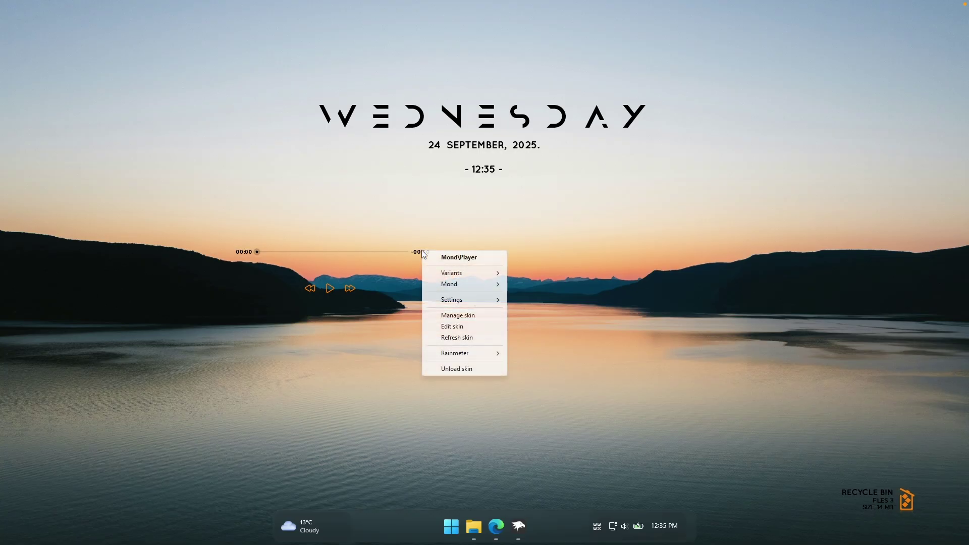
click(486, 368)
right_click(881, 492)
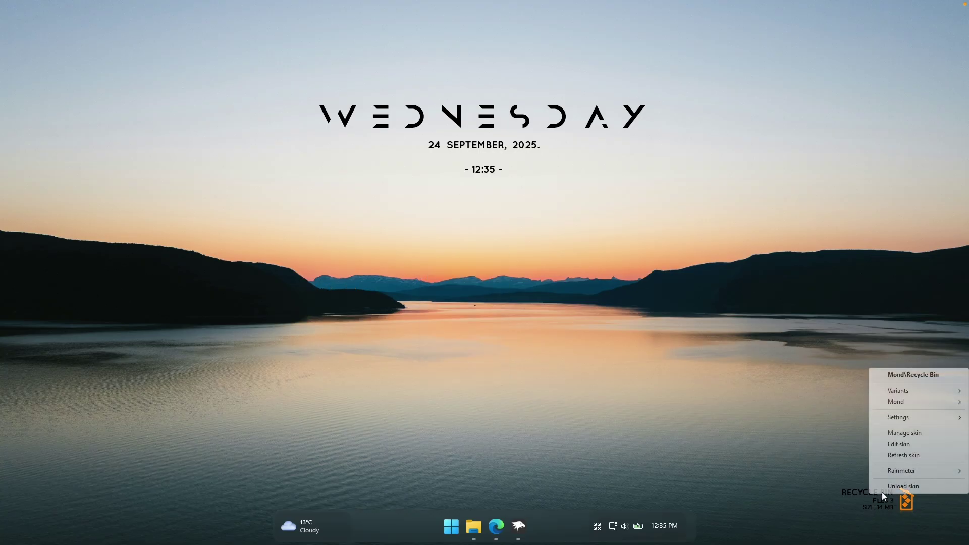
click(896, 488)
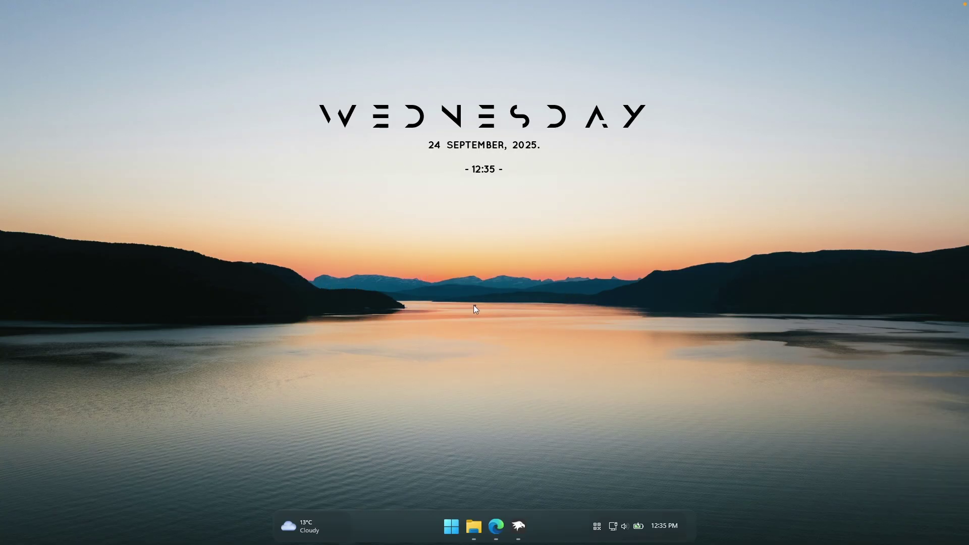
right_click(474, 305)
click(530, 423)
Step: Open the Mond clock skin's Clock.ini for editing and delete its [MeterDate] section
drag(492, 121, 490, 119)
right_click(458, 115)
click(504, 187)
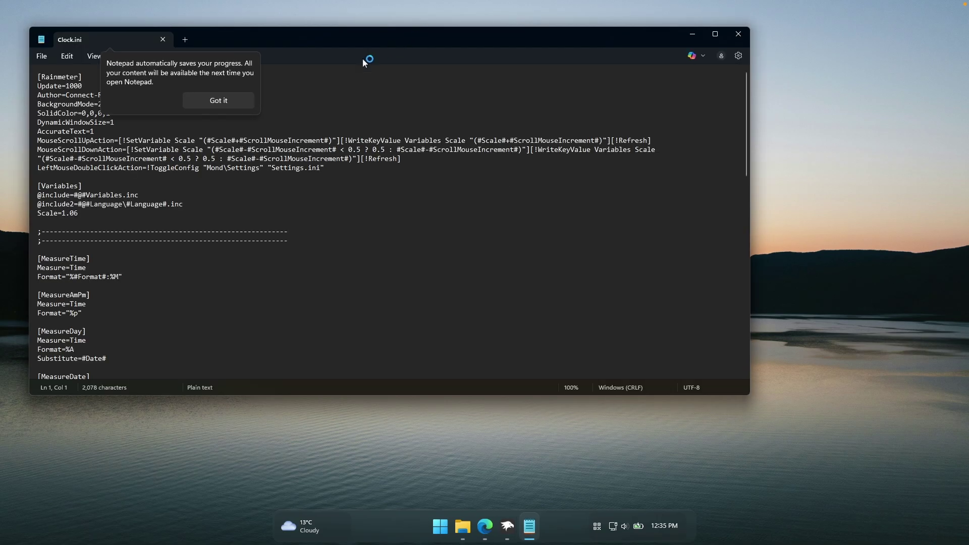
drag(307, 37, 470, 54)
scroll(426, 222, down, 20)
scroll(425, 236, down, 5)
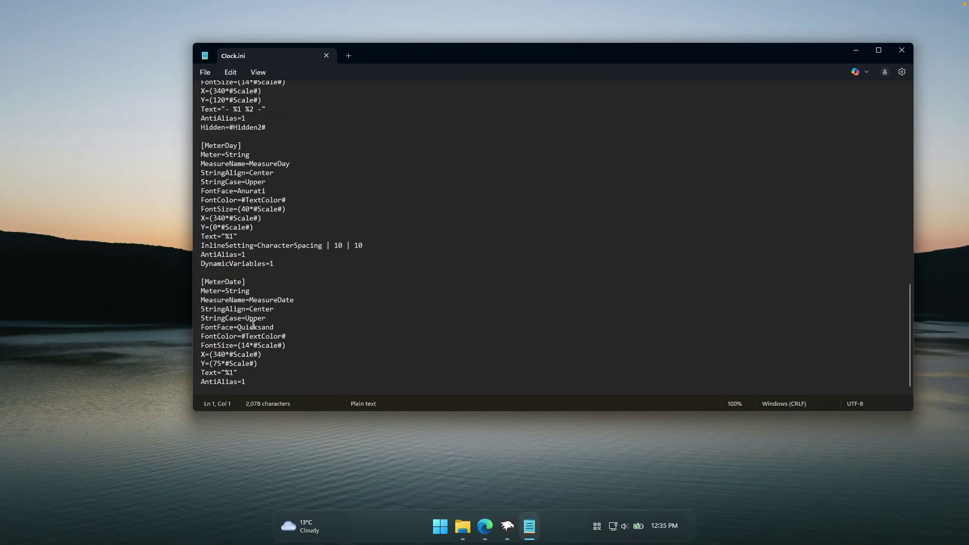
drag(247, 381, 201, 282)
key(Delete)
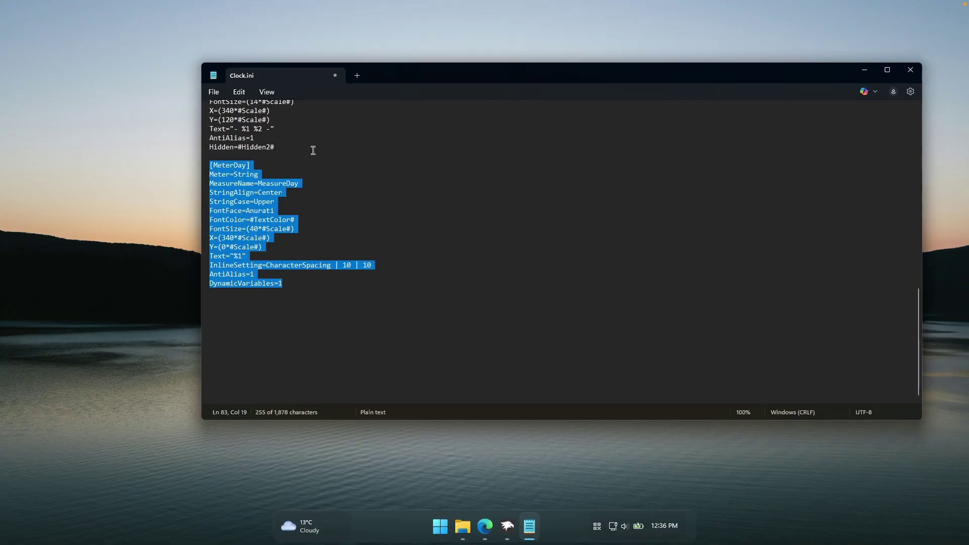
Step: Delete the AM/PM clock meter section and the [Meter24hClock] section from Clock.ini
scroll(305, 207, up, 4)
mouse_move(288, 257)
mouse_down()
mouse_move(212, 172)
mouse_move(208, 142)
mouse_move(287, 248)
mouse_move(288, 267)
mouse_up()
key(Delete)
scroll(225, 179, up, 5)
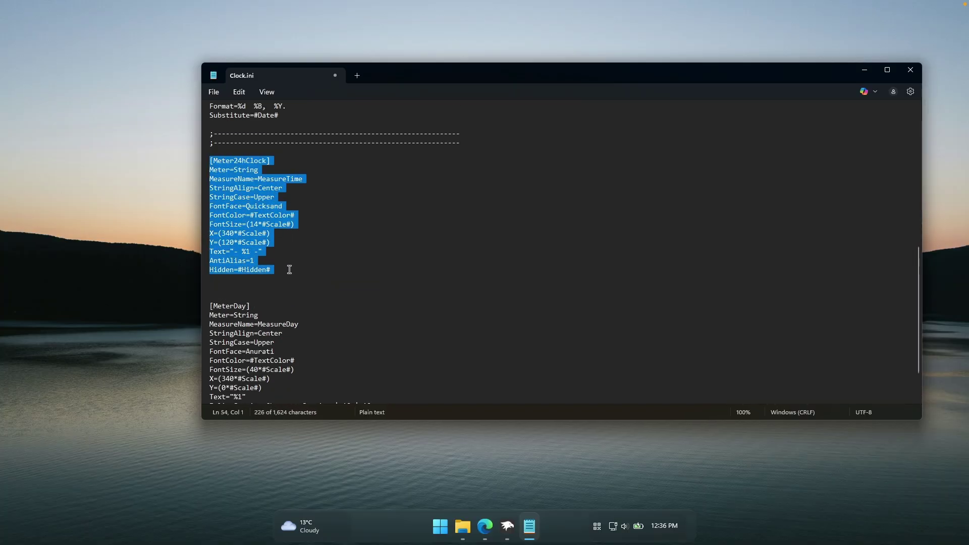
key(Delete)
key(BackSpace)
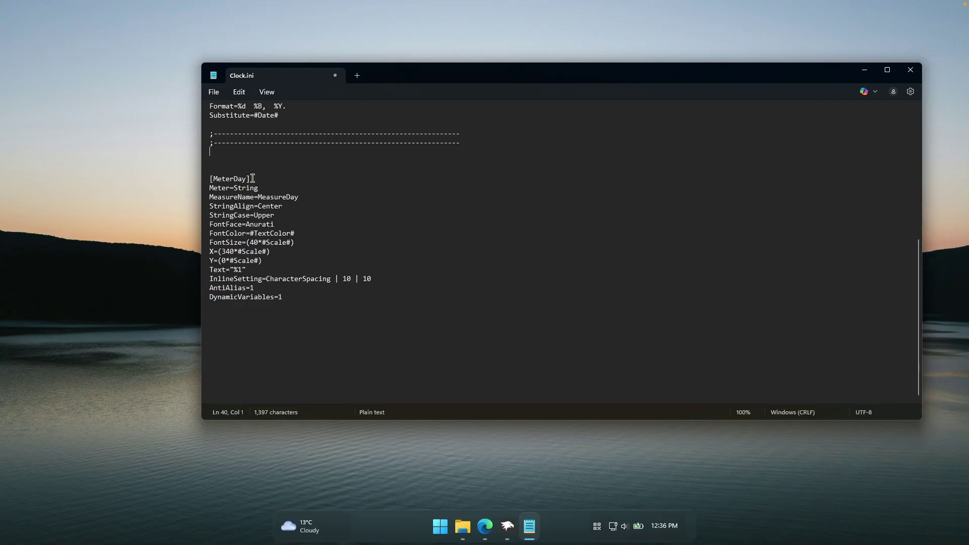
Step: Set the Scale variable in Clock.ini to 1.25, then save and close the file
scroll(304, 186, up, 9)
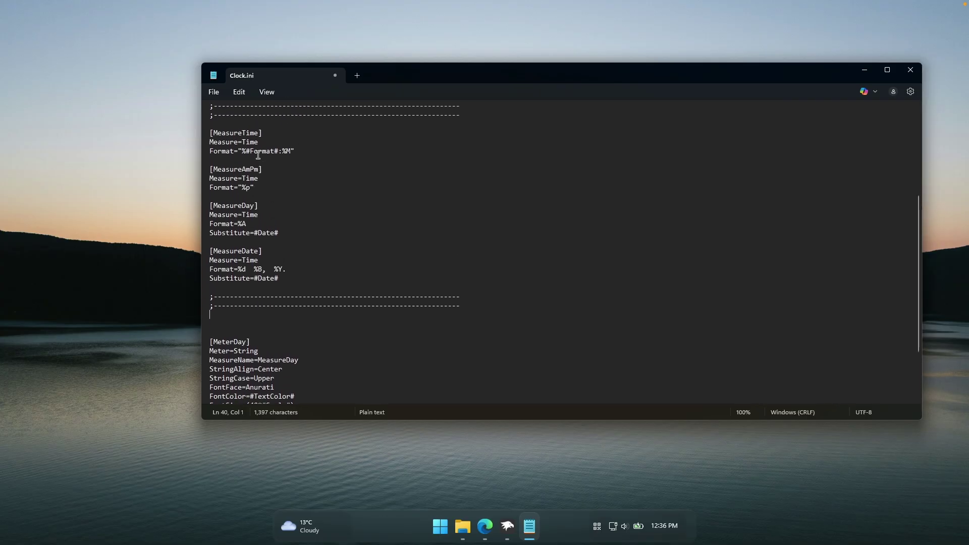
click(259, 160)
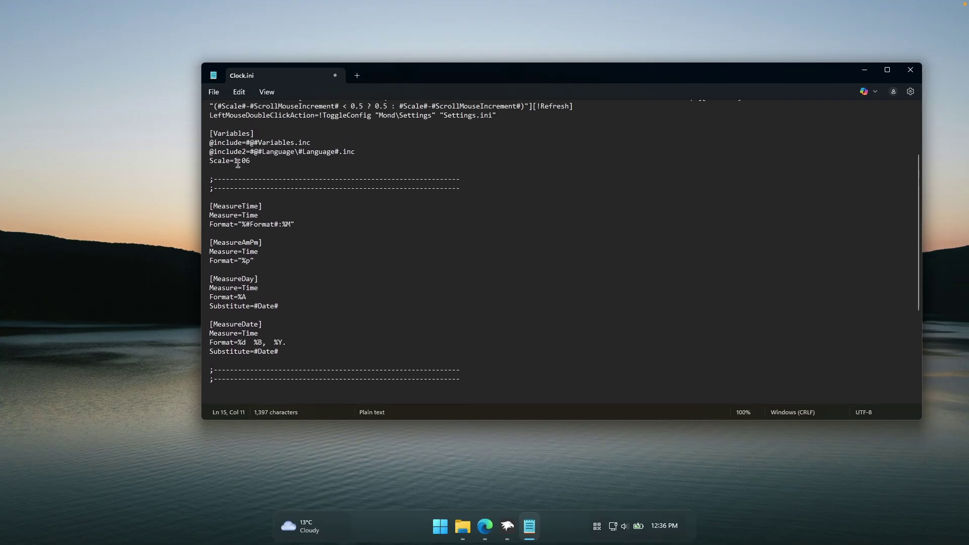
key(BackSpace)
key(BackSpace)
text(25)
click(214, 92)
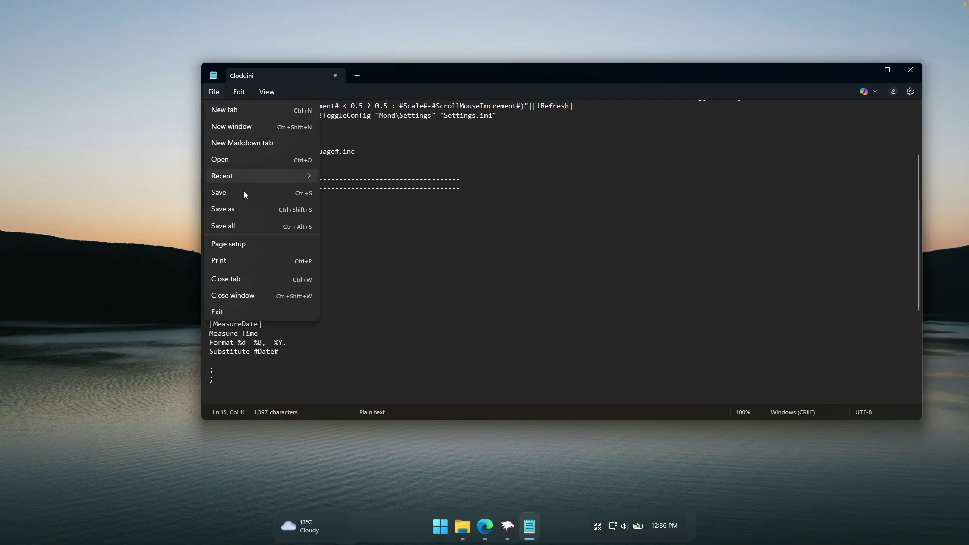
click(239, 193)
click(911, 74)
Step: Refresh the Mond clock skin and move the enlarged weekday text back toward the upper center of the desktop
right_click(516, 113)
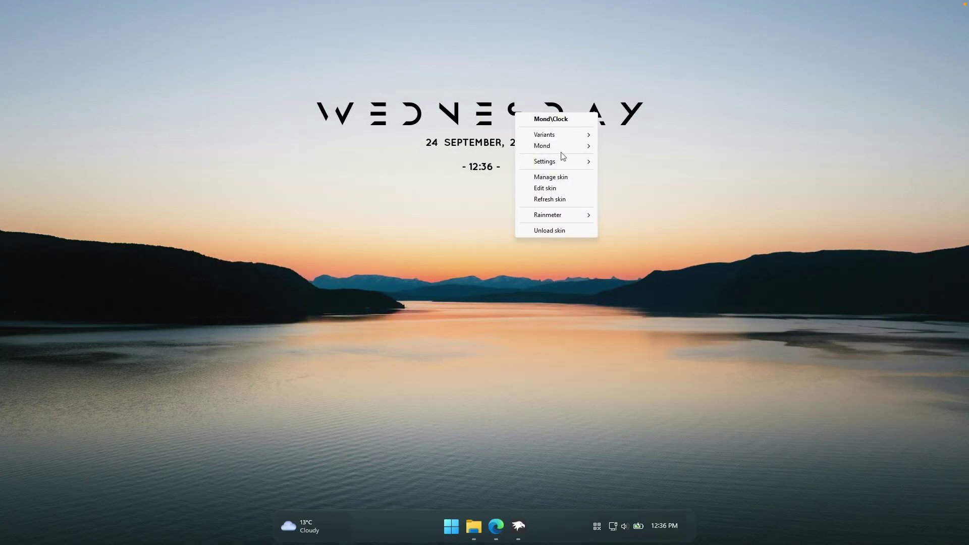
click(562, 200)
drag(530, 123, 491, 130)
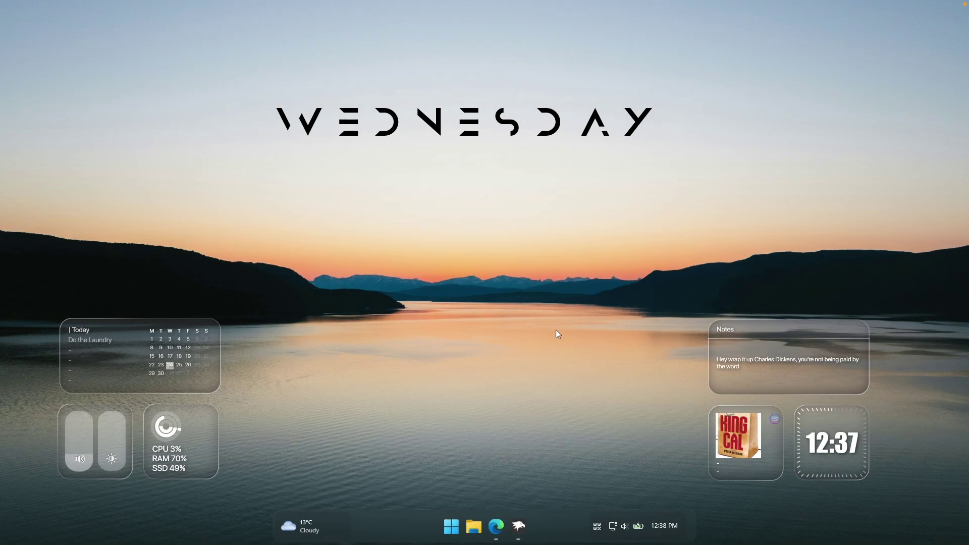
Step: Examine the themed Start menu and the notification and calendar flyout on the finished desktop
click(461, 525)
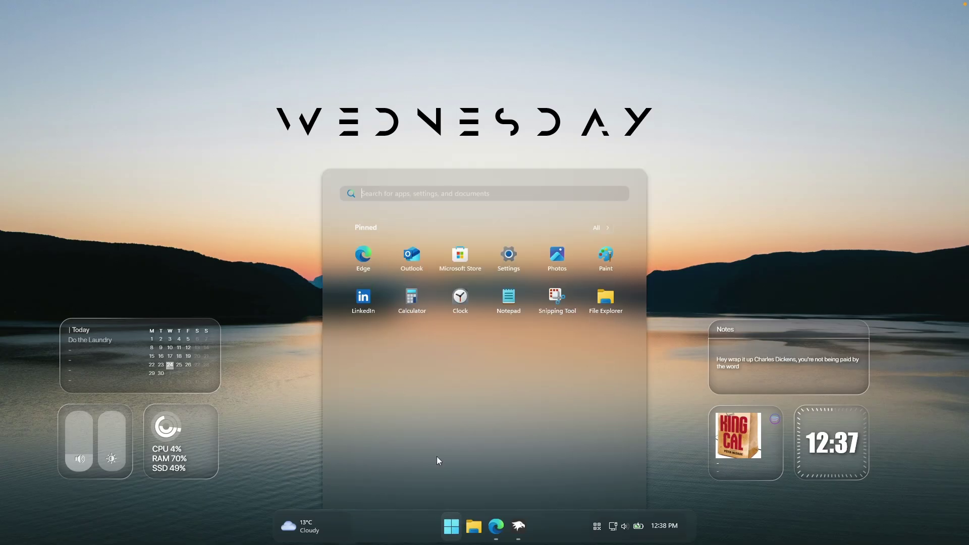
click(460, 526)
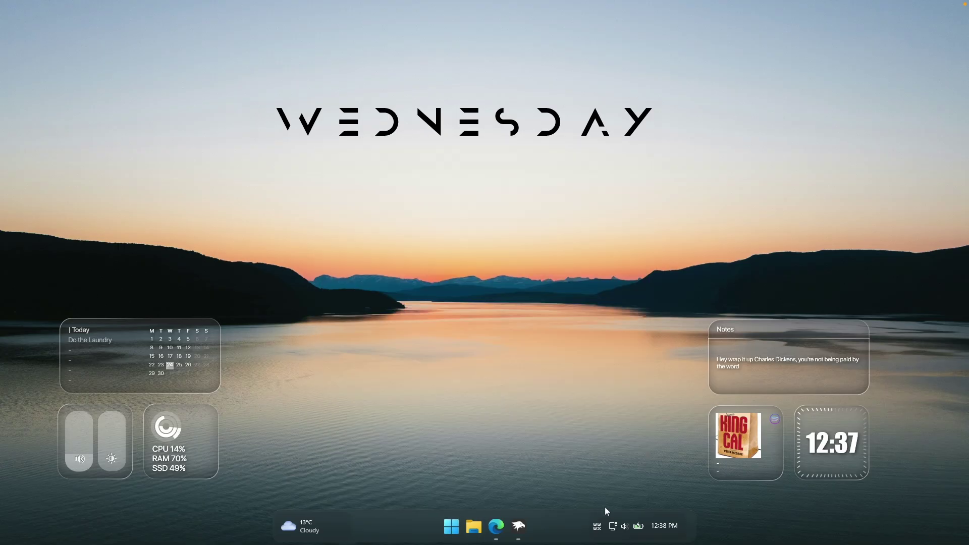
click(664, 525)
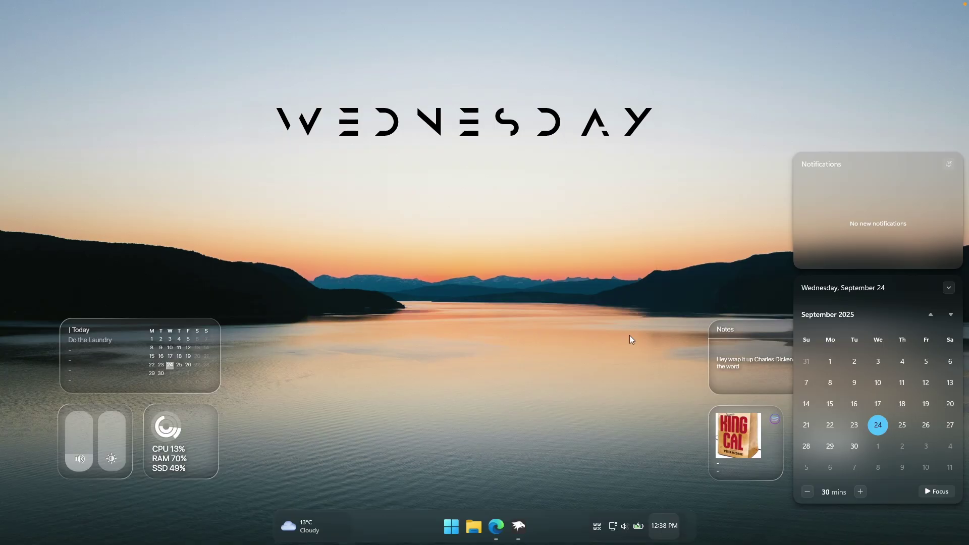
click(593, 357)
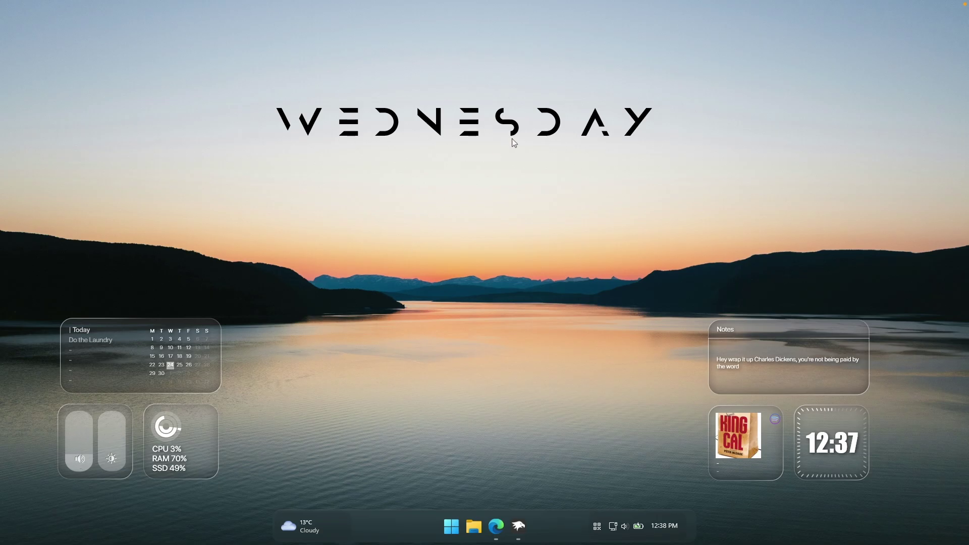
Step: Nudge the weekday text slightly to the right and view it with the Start menu open
drag(514, 136, 524, 136)
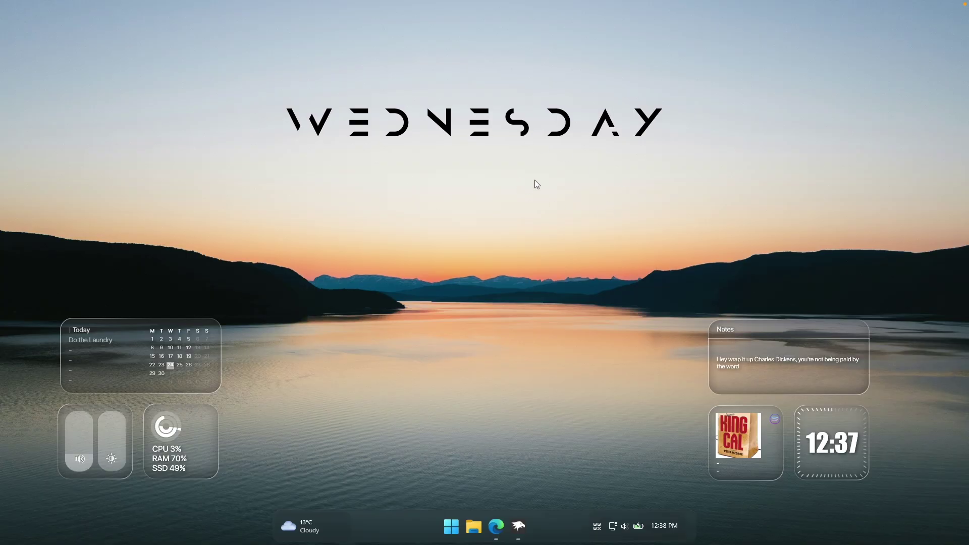
key(super)
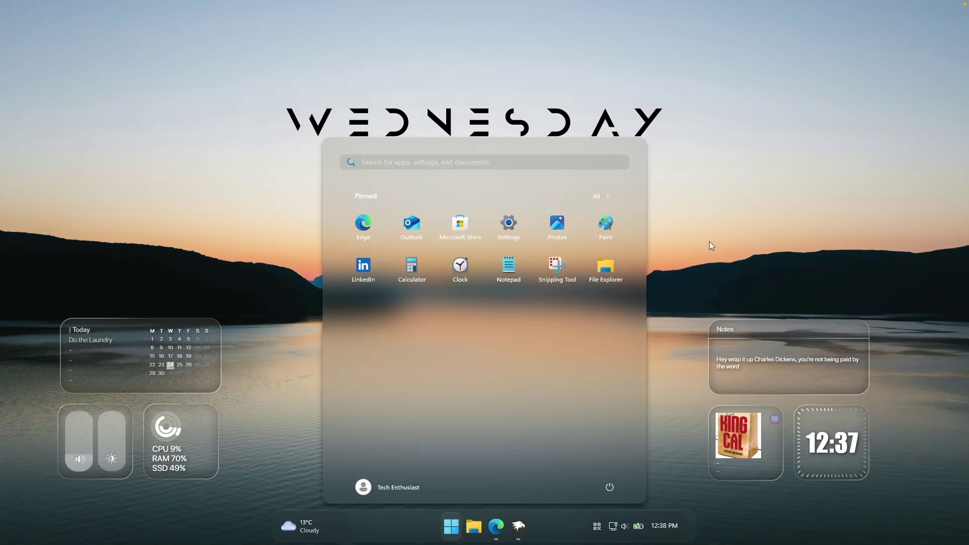
key(super)
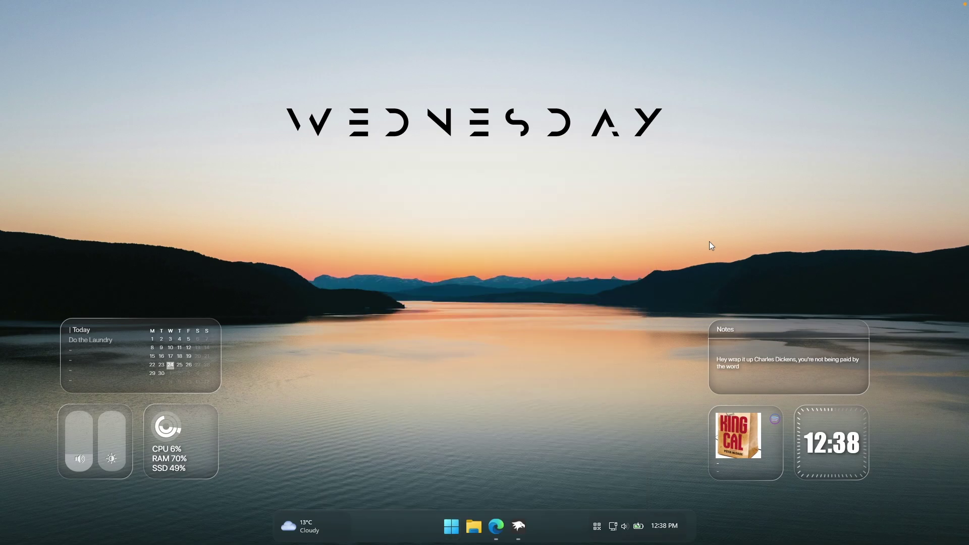